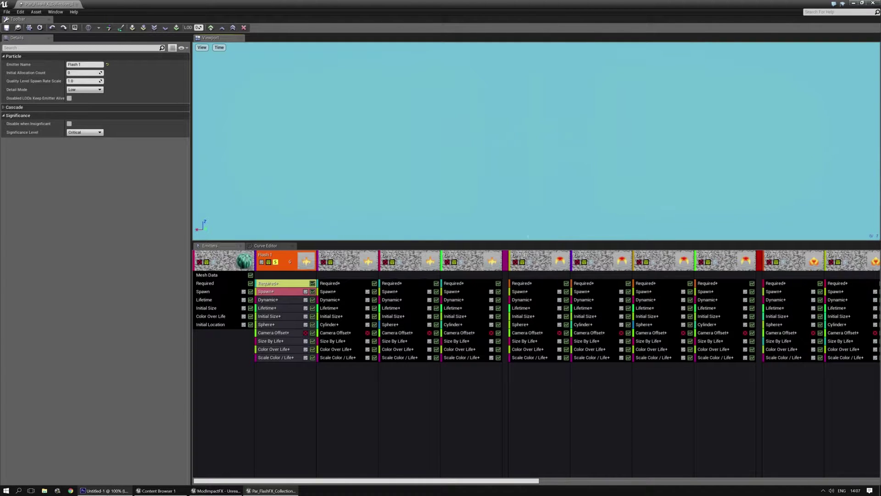
Switch to Photoshop and convert the untitled greyscale flash image to RGB Color, flattening its layers.
{"action": "left_click", "coordinate": [105, 490]}
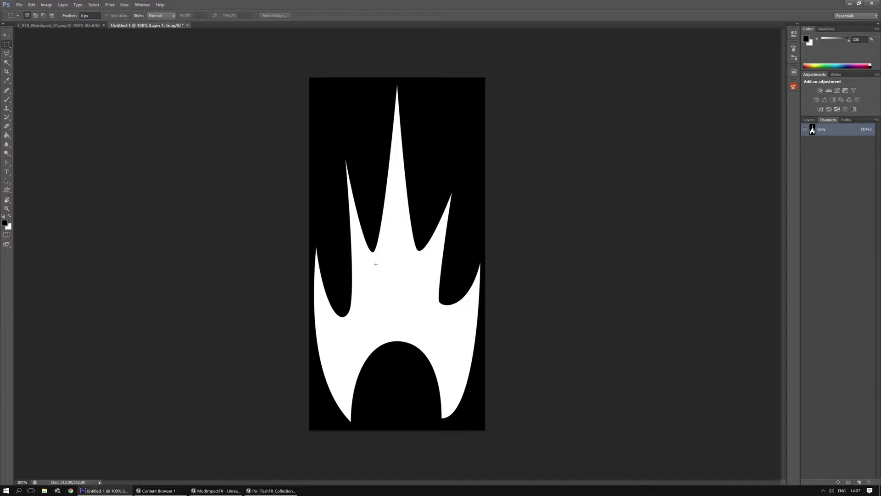
{"action": "left_click", "coordinate": [46, 5]}
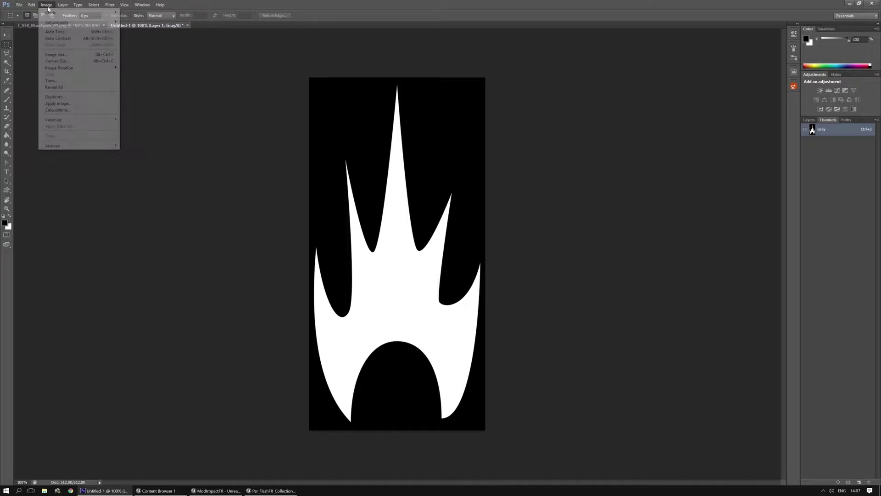
{"action": "mouse_move", "coordinate": [104, 13]}
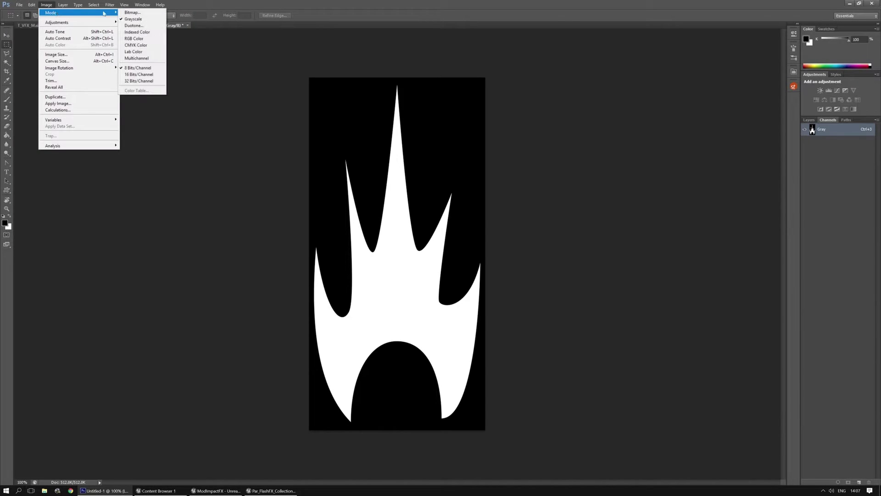
{"action": "left_click", "coordinate": [138, 38]}
{"action": "left_click", "coordinate": [419, 180]}
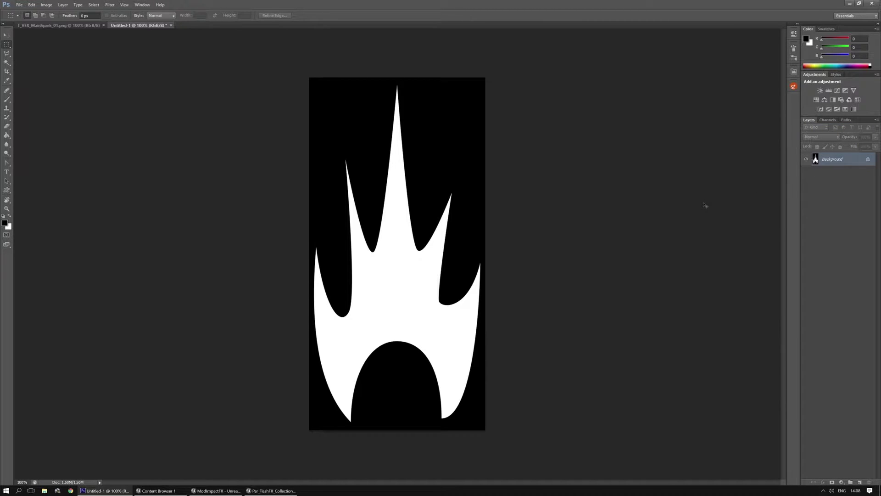
Duplicate the flash background twice and apply a Gaussian Blur with a radius of about 33 pixels to the topmost copy.
{"action": "key", "text": "ctrl+j"}
{"action": "key", "text": "ctrl+j"}
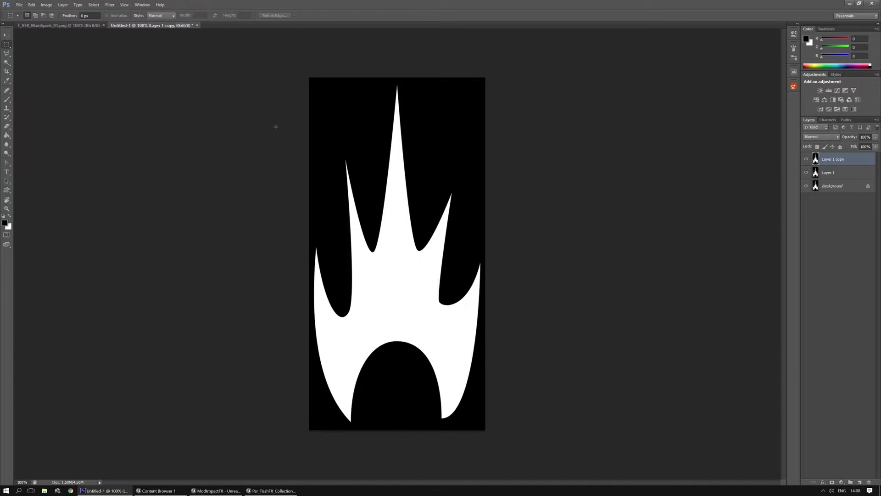
{"action": "left_click", "coordinate": [110, 4]}
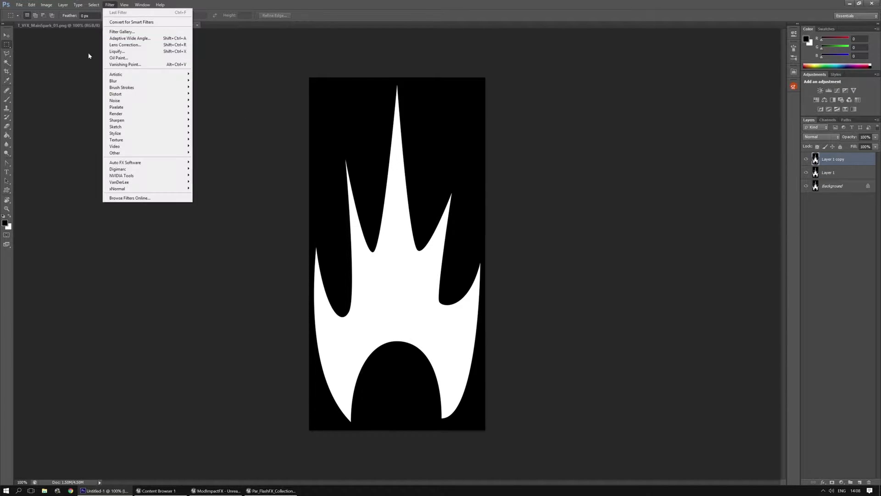
{"action": "mouse_move", "coordinate": [115, 81]}
{"action": "left_click", "coordinate": [76, 129]}
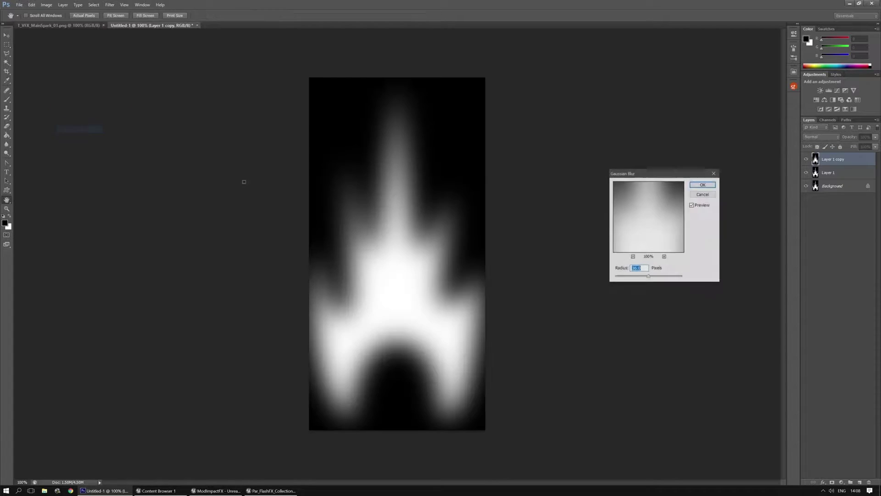
{"action": "left_click_drag", "start_coordinate": [645, 278], "coordinate": [648, 278]}
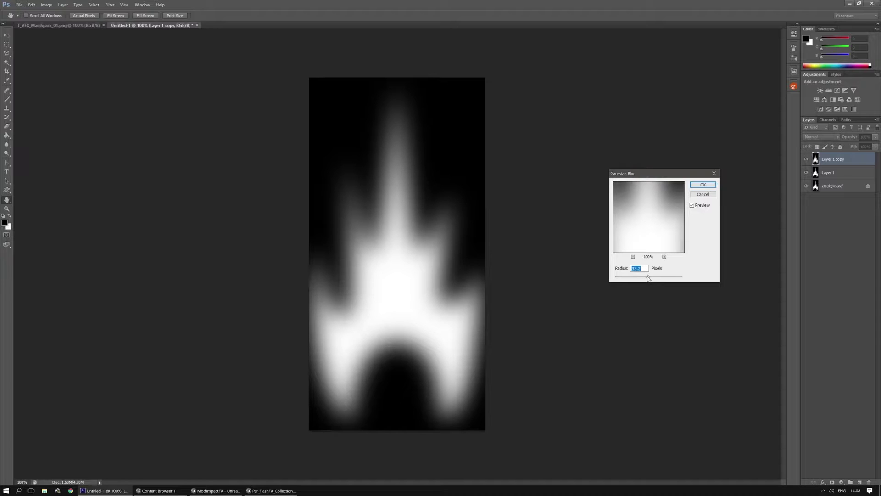
{"action": "left_click", "coordinate": [703, 185]}
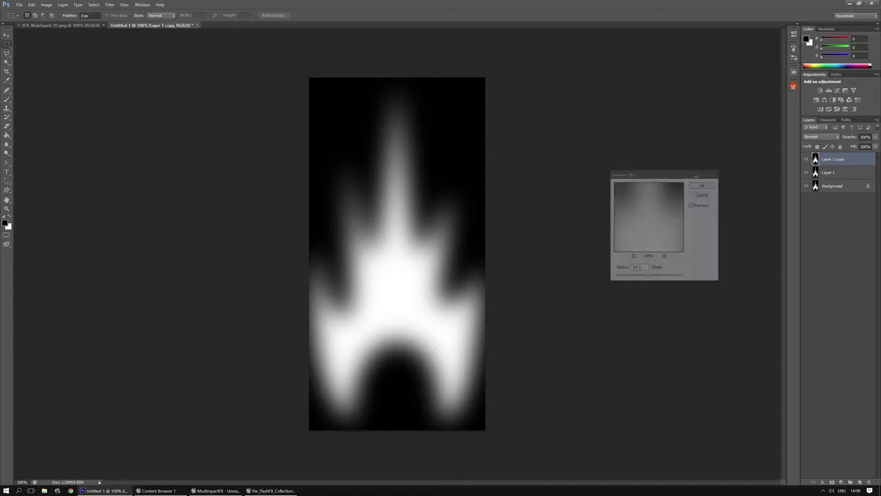
Set the blurred copy's blend mode to Subtract and merge it with Layer 1.
{"action": "left_click", "coordinate": [814, 137]}
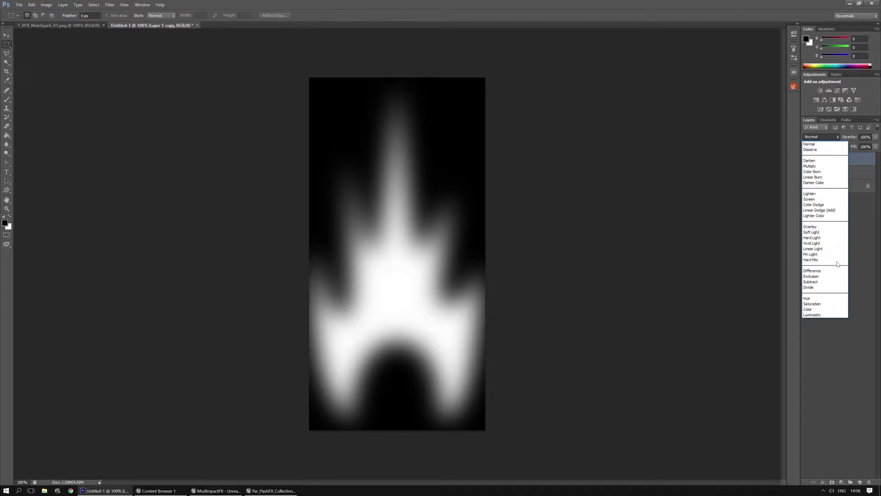
{"action": "left_click", "coordinate": [811, 282]}
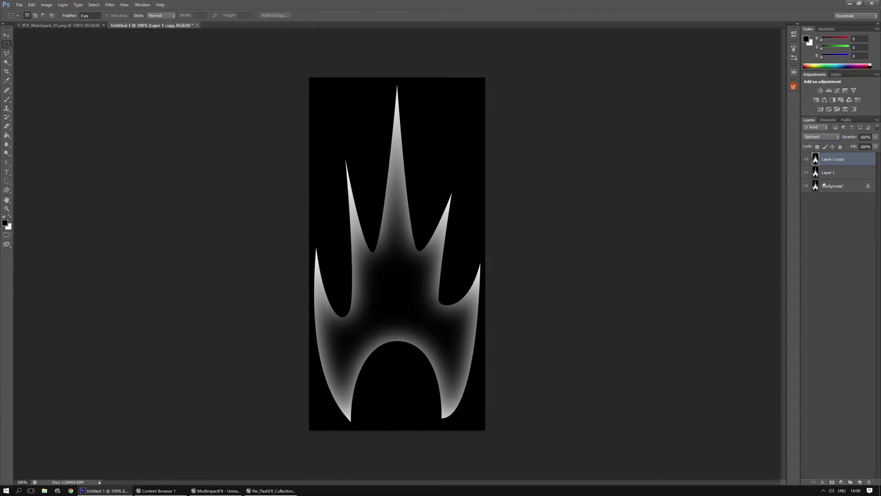
{"action": "left_click", "coordinate": [816, 172], "text": "shift"}
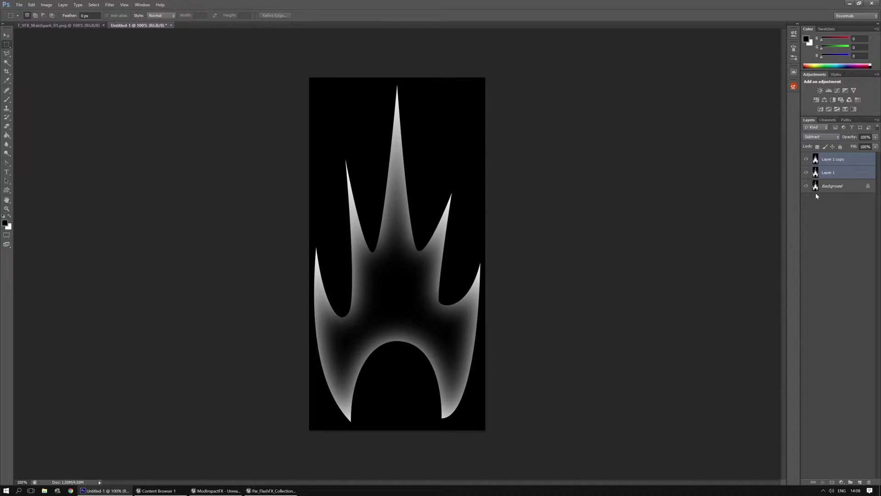
{"action": "left_click", "coordinate": [831, 166]}
{"action": "left_click", "coordinate": [829, 173], "text": "shift"}
{"action": "key", "text": "ctrl+e"}
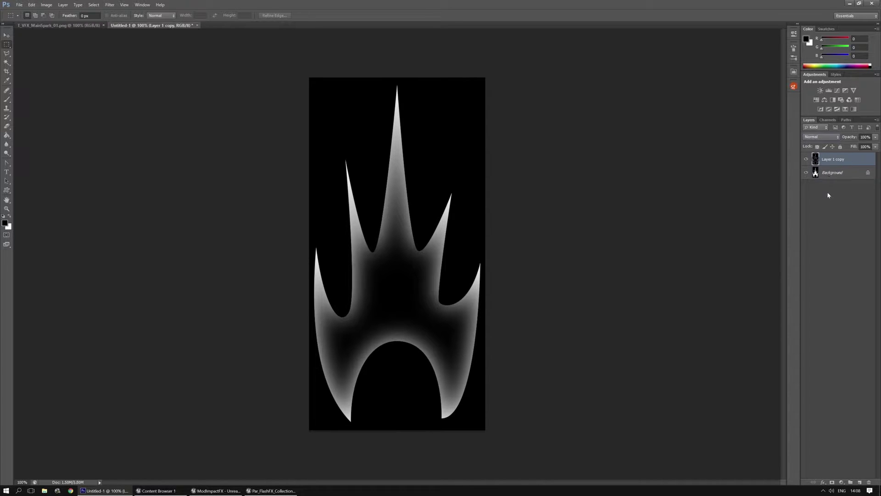
Duplicate the Background layer and place the copy above the merged edge-glow layer.
{"action": "left_click", "coordinate": [817, 173]}
{"action": "key", "text": "ctrl+j"}
{"action": "left_click_drag", "start_coordinate": [826, 173], "coordinate": [827, 156]}
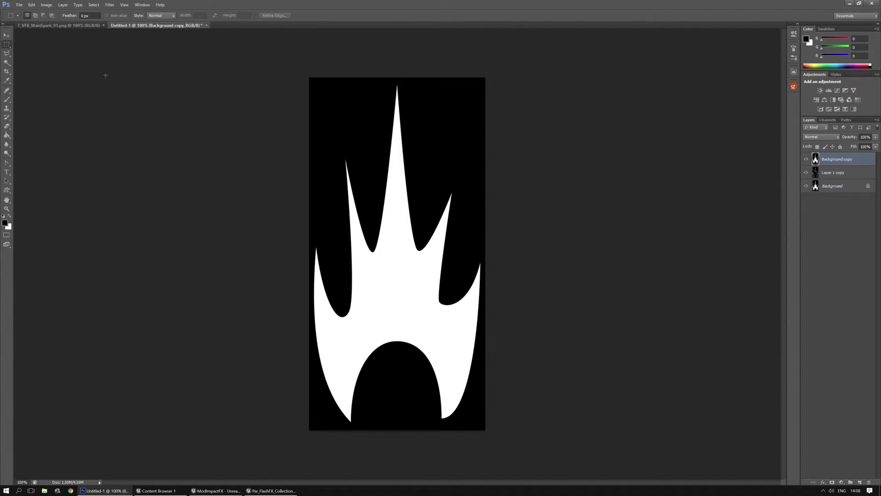
Examine the red, green and blue channels of T_VFX_MainSpark_01.png one at a time.
{"action": "left_click", "coordinate": [58, 25]}
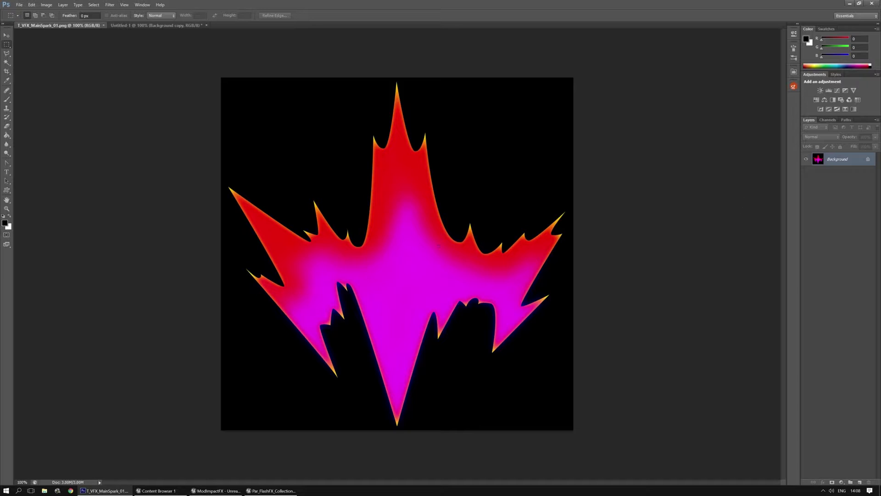
{"action": "left_click", "coordinate": [828, 120]}
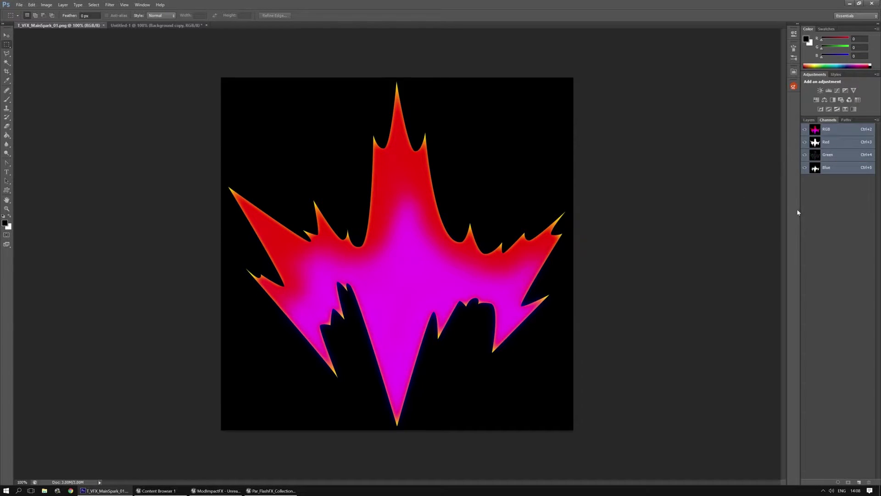
{"action": "left_click", "coordinate": [806, 156]}
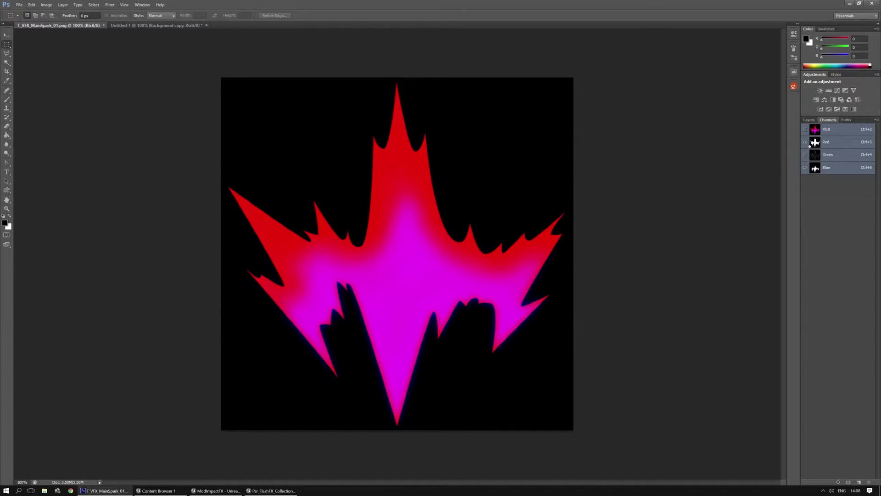
{"action": "left_click", "coordinate": [806, 168]}
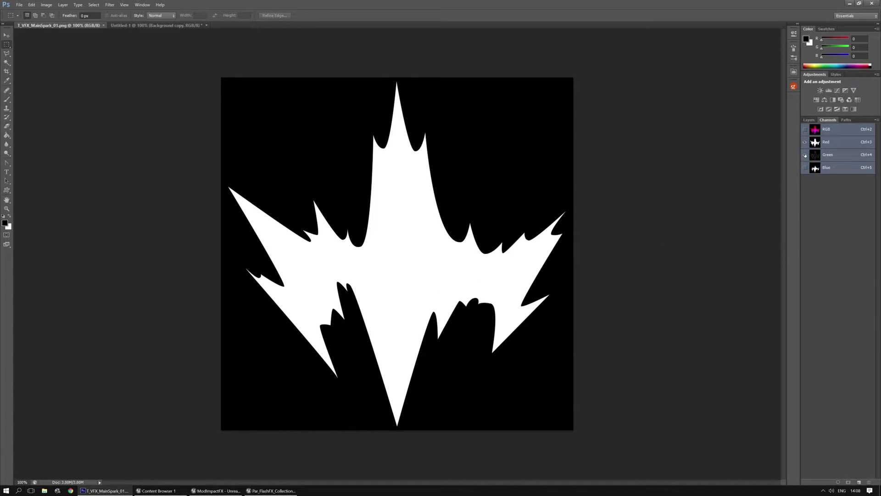
{"action": "left_click", "coordinate": [806, 155]}
{"action": "left_click", "coordinate": [805, 143]}
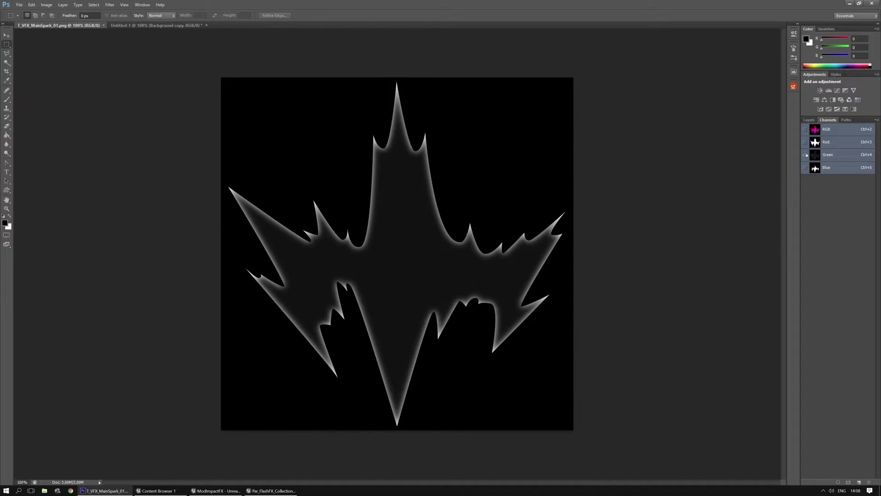
{"action": "left_click", "coordinate": [805, 143]}
{"action": "left_click", "coordinate": [806, 155]}
{"action": "left_click", "coordinate": [805, 168]}
{"action": "left_click", "coordinate": [806, 155]}
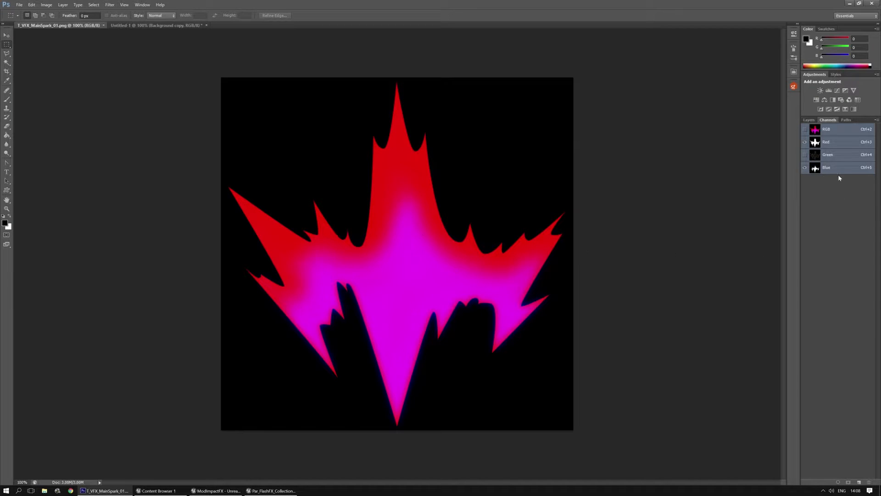
{"action": "left_click", "coordinate": [805, 143]}
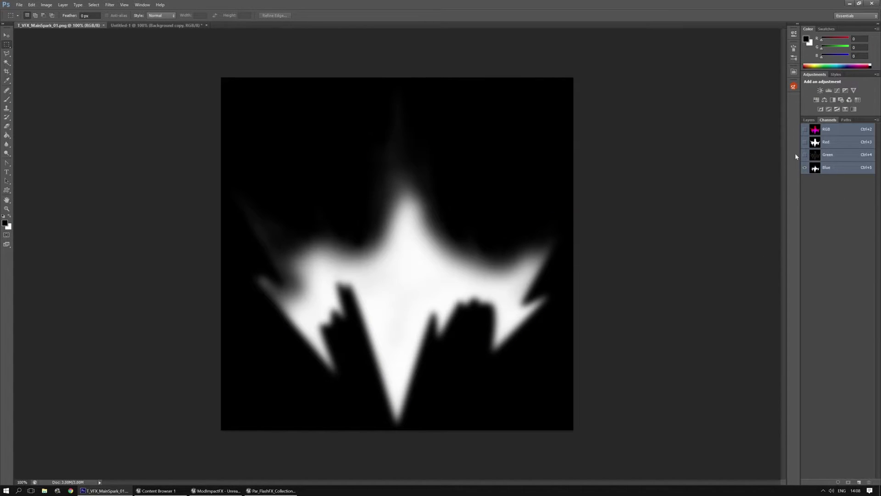
In the untitled flash image, set the Background copy layer's opacity to 7% and merge it with Layer 1 copy.
{"action": "left_click", "coordinate": [141, 25]}
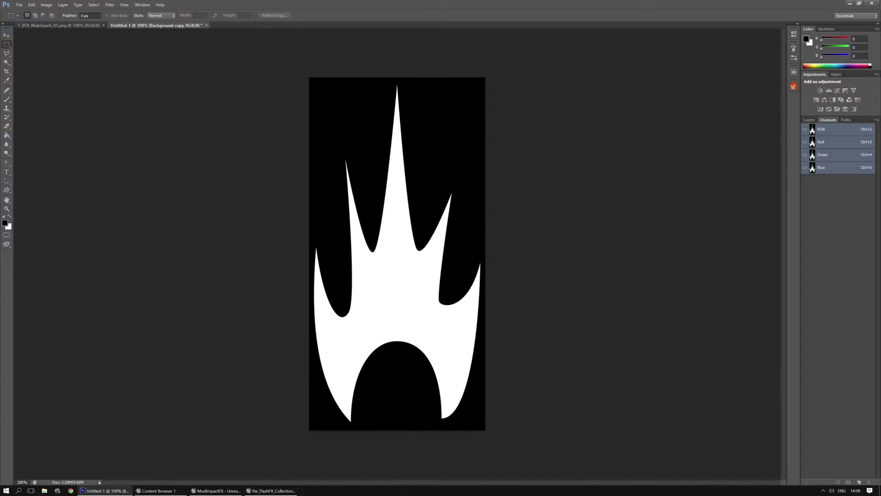
{"action": "left_click", "coordinate": [809, 120]}
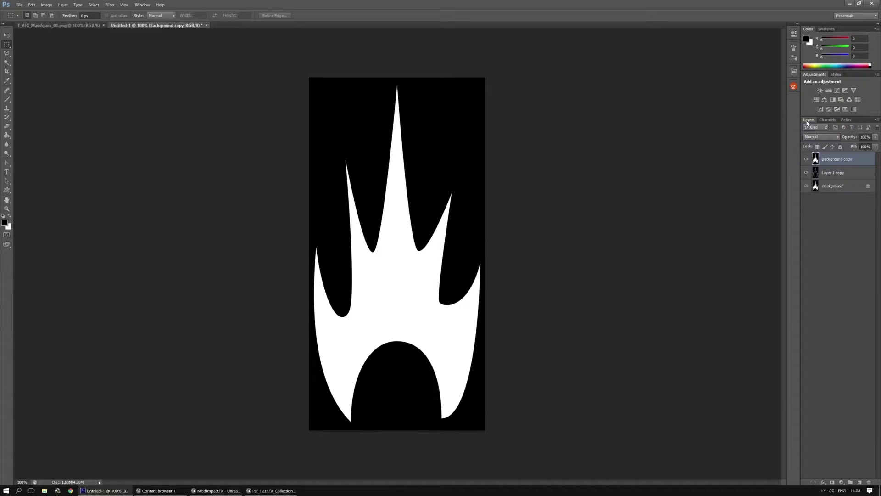
{"action": "left_click", "coordinate": [817, 172]}
{"action": "left_click", "coordinate": [807, 159]}
{"action": "left_click", "coordinate": [807, 159]}
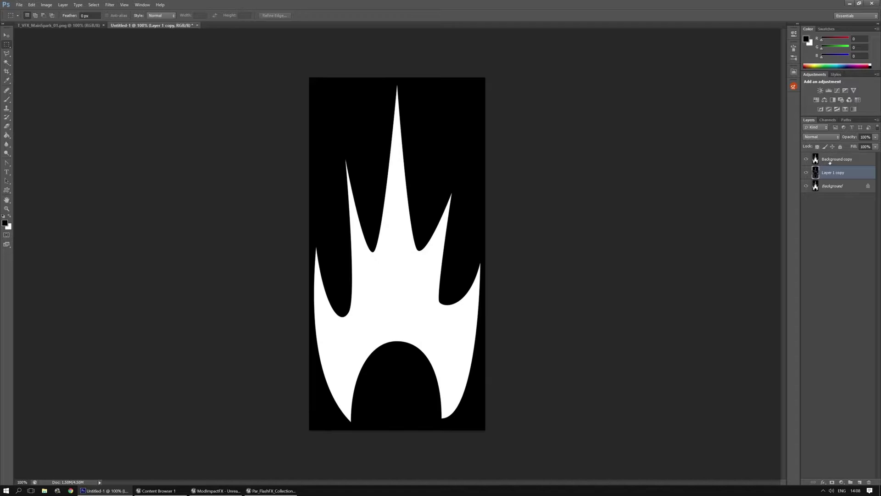
{"action": "left_click", "coordinate": [836, 159]}
{"action": "left_click", "coordinate": [875, 137]}
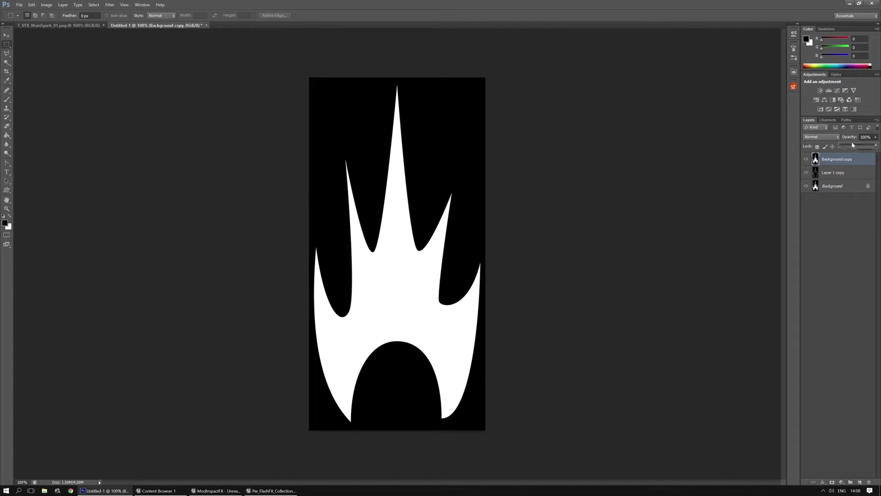
{"action": "left_click_drag", "start_coordinate": [847, 147], "coordinate": [844, 147]}
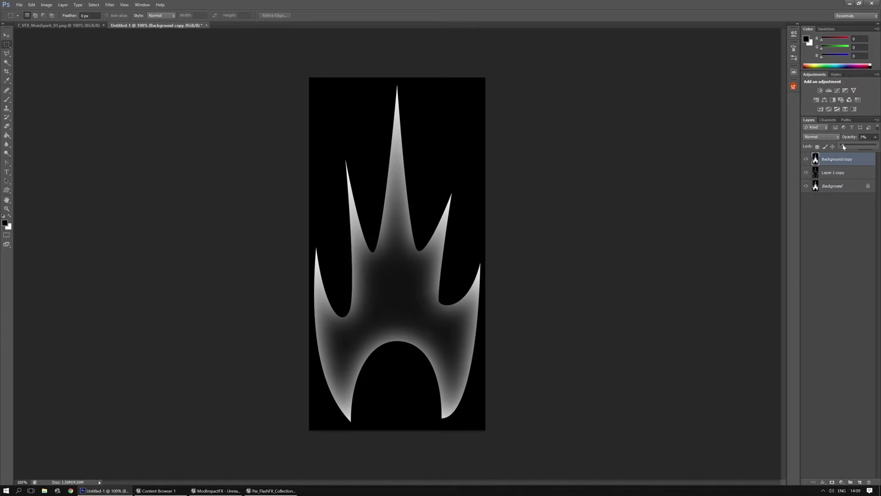
{"action": "left_click", "coordinate": [826, 173], "text": "shift"}
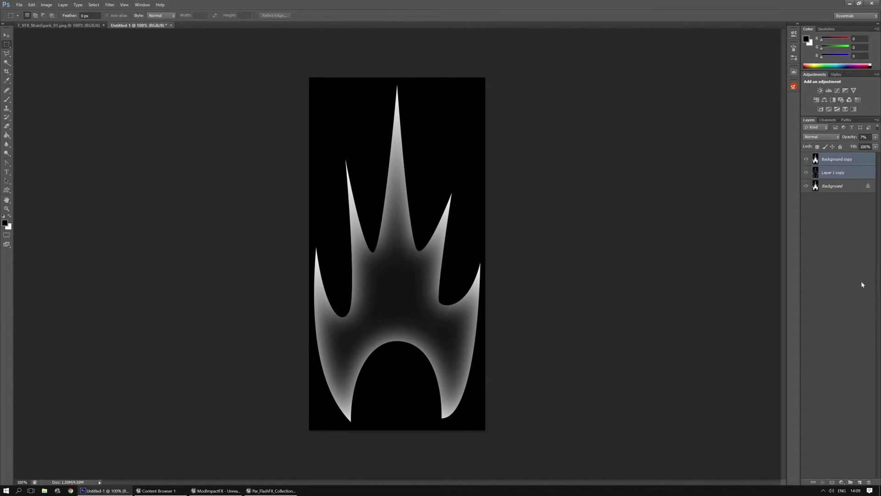
{"action": "key", "text": "ctrl+e"}
Duplicate the Background layer to the top of the layer stack and add an empty layer above it.
{"action": "left_click", "coordinate": [814, 177]}
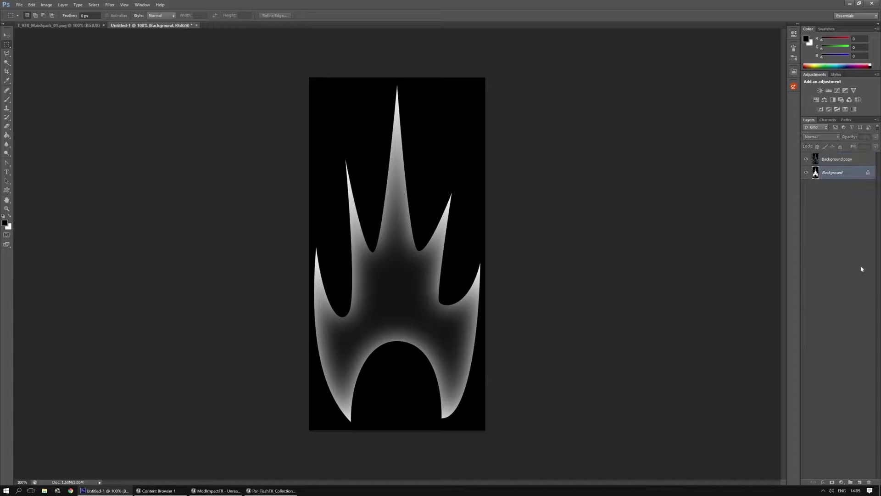
{"action": "key", "text": "ctrl+j"}
{"action": "left_click_drag", "start_coordinate": [831, 173], "coordinate": [829, 156]}
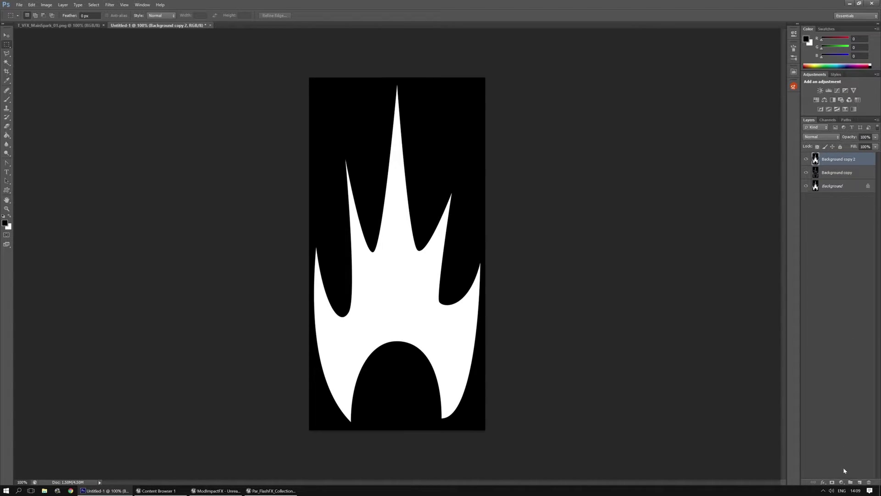
{"action": "left_click", "coordinate": [860, 482]}
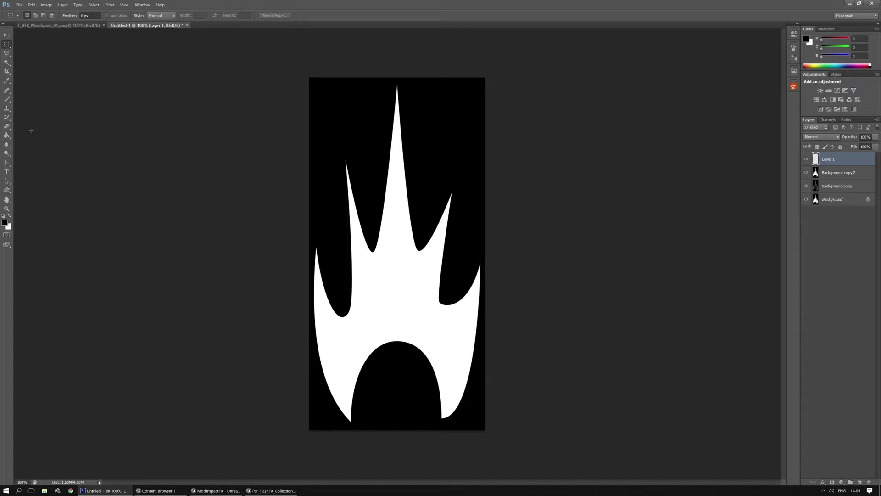
Paint over the flash's upper spikes in black on the empty layer with a soft 147 px brush at 61% opacity.
{"action": "left_click", "coordinate": [6, 100]}
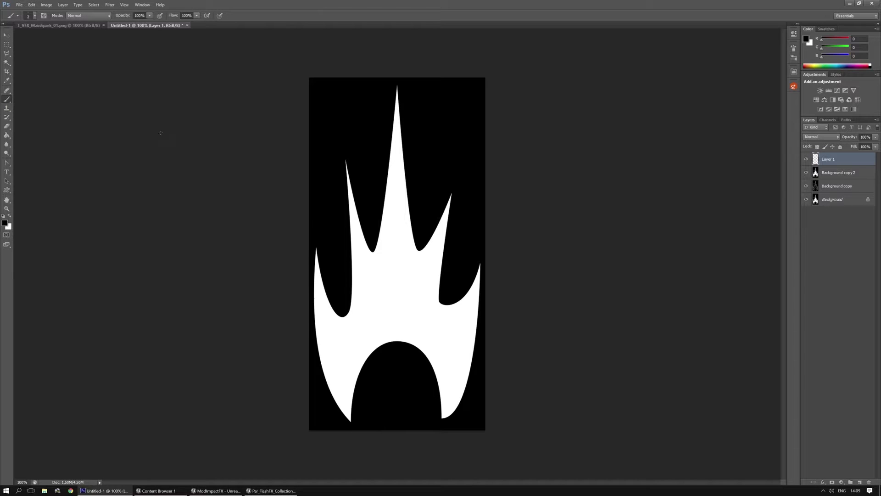
{"action": "left_click", "coordinate": [33, 15]}
{"action": "left_click_drag", "start_coordinate": [25, 39], "coordinate": [10, 54]}
{"action": "key", "text": "Return"}
{"action": "left_click", "coordinate": [149, 15]}
{"action": "left_click_drag", "start_coordinate": [145, 21], "coordinate": [137, 24]}
{"action": "mouse_move", "coordinate": [397, 130]}
{"action": "left_mouse_down"}
{"action": "mouse_move", "coordinate": [396, 90]}
{"action": "mouse_move", "coordinate": [394, 118]}
{"action": "mouse_move", "coordinate": [409, 130]}
{"action": "mouse_move", "coordinate": [380, 213]}
{"action": "mouse_move", "coordinate": [399, 229]}
{"action": "mouse_move", "coordinate": [443, 215]}
{"action": "mouse_move", "coordinate": [458, 196]}
{"action": "mouse_move", "coordinate": [423, 250]}
{"action": "mouse_move", "coordinate": [409, 153]}
{"action": "mouse_move", "coordinate": [343, 228]}
{"action": "mouse_move", "coordinate": [334, 185]}
{"action": "mouse_move", "coordinate": [351, 137]}
{"action": "mouse_move", "coordinate": [355, 267]}
{"action": "mouse_move", "coordinate": [366, 136]}
{"action": "mouse_move", "coordinate": [404, 240]}
{"action": "mouse_move", "coordinate": [380, 241]}
{"action": "mouse_move", "coordinate": [321, 296]}
{"action": "mouse_move", "coordinate": [309, 244]}
{"action": "mouse_move", "coordinate": [309, 289]}
{"action": "mouse_move", "coordinate": [326, 328]}
{"action": "mouse_move", "coordinate": [310, 272]}
{"action": "left_mouse_up"}
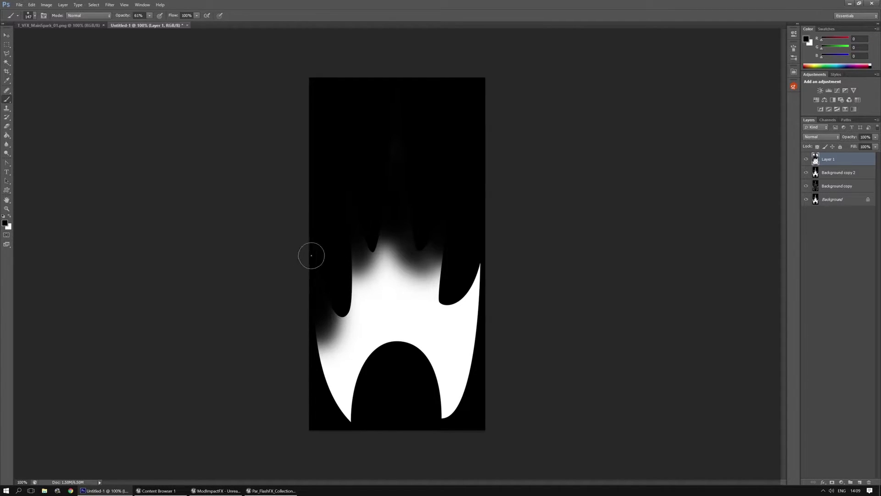
{"action": "mouse_move", "coordinate": [463, 224]}
{"action": "left_mouse_down"}
{"action": "mouse_move", "coordinate": [468, 299]}
{"action": "mouse_move", "coordinate": [424, 232]}
{"action": "mouse_move", "coordinate": [441, 252]}
{"action": "mouse_move", "coordinate": [394, 214]}
{"action": "mouse_move", "coordinate": [356, 270]}
{"action": "mouse_move", "coordinate": [437, 354]}
{"action": "mouse_move", "coordinate": [419, 262]}
{"action": "mouse_move", "coordinate": [320, 310]}
{"action": "mouse_move", "coordinate": [367, 259]}
{"action": "mouse_move", "coordinate": [405, 252]}
{"action": "left_mouse_up"}
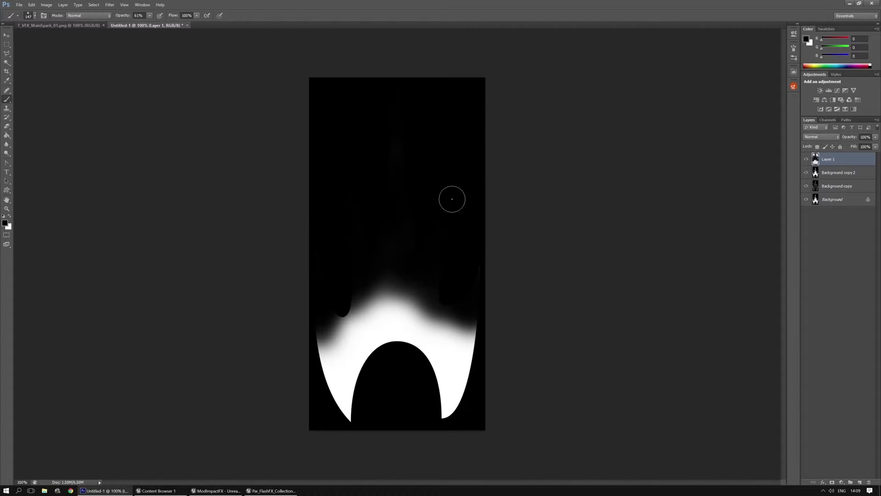
Soften the black paint on Layer 1 with Gaussian Blur and merge it with Background copy 2.
{"action": "left_click", "coordinate": [109, 5]}
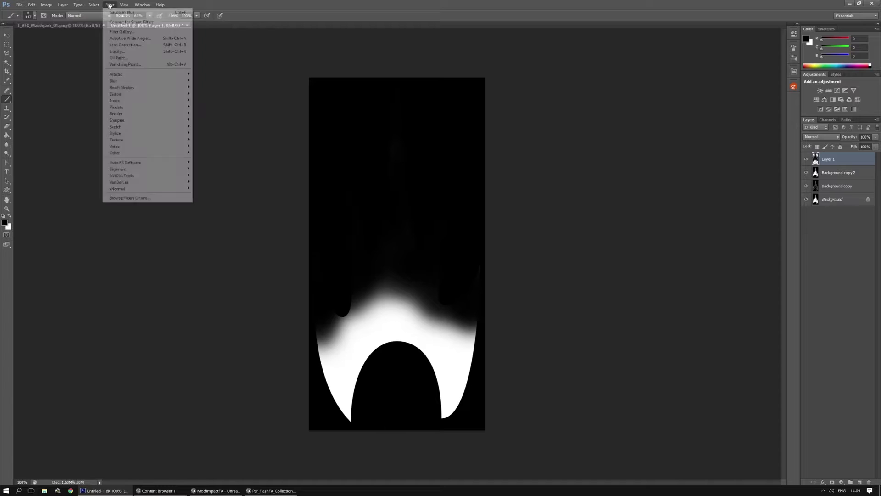
{"action": "mouse_move", "coordinate": [138, 83]}
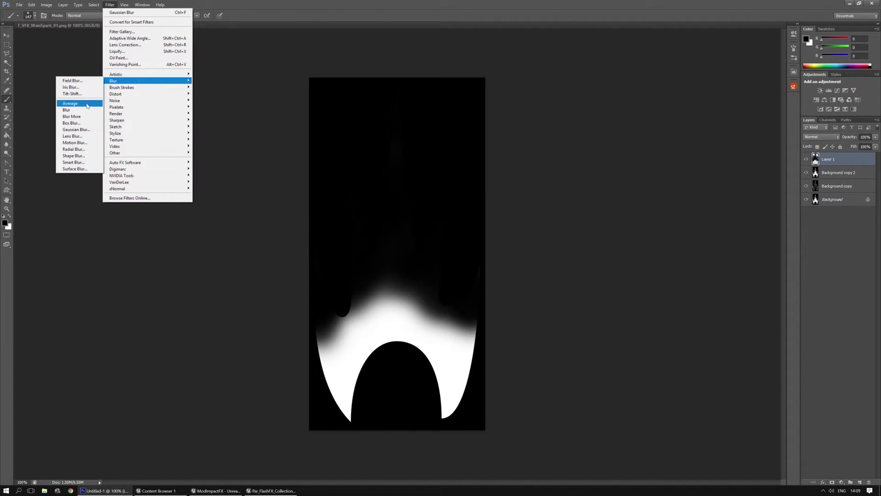
{"action": "left_click", "coordinate": [76, 129]}
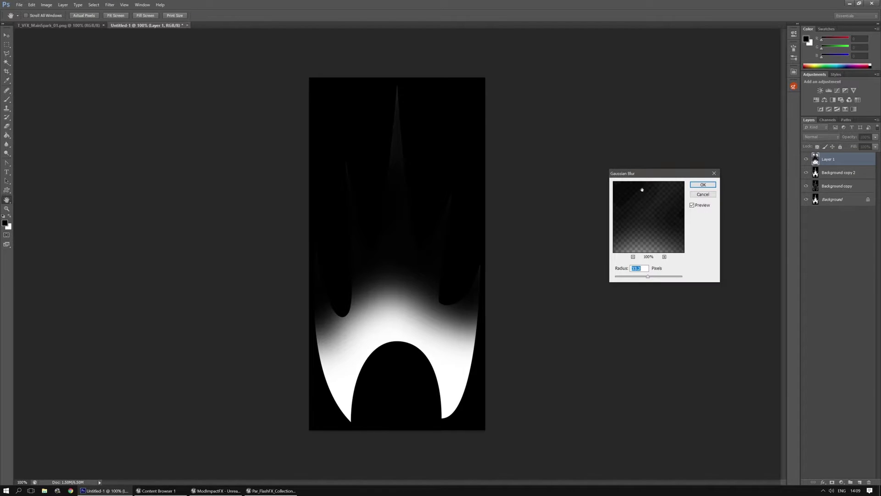
{"action": "left_click", "coordinate": [703, 185]}
{"action": "key", "text": "b"}
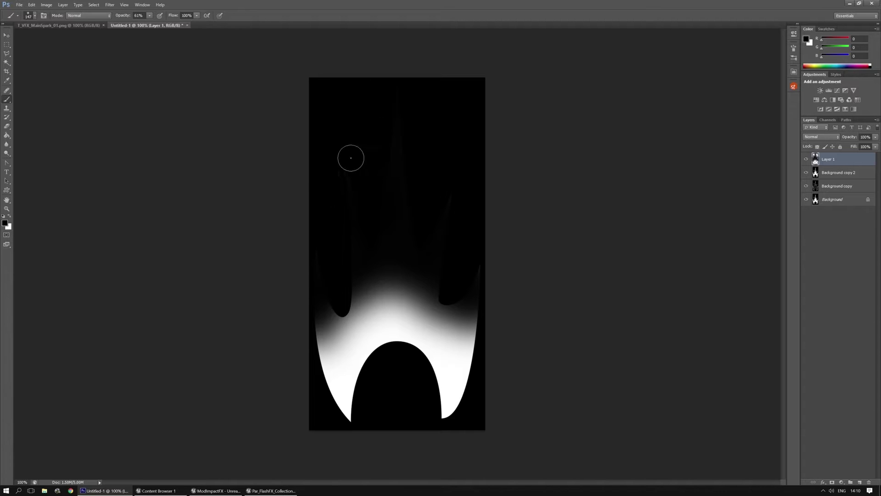
{"action": "left_click", "coordinate": [839, 172], "text": "shift"}
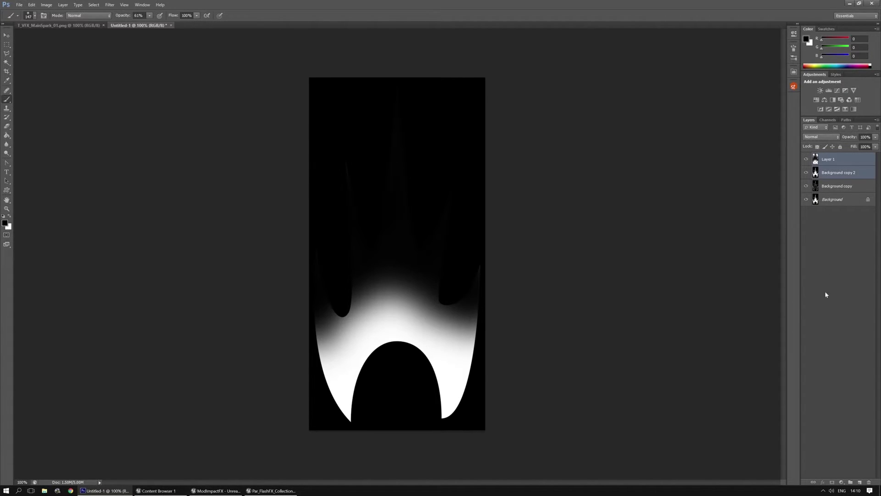
{"action": "key", "text": "ctrl+e"}
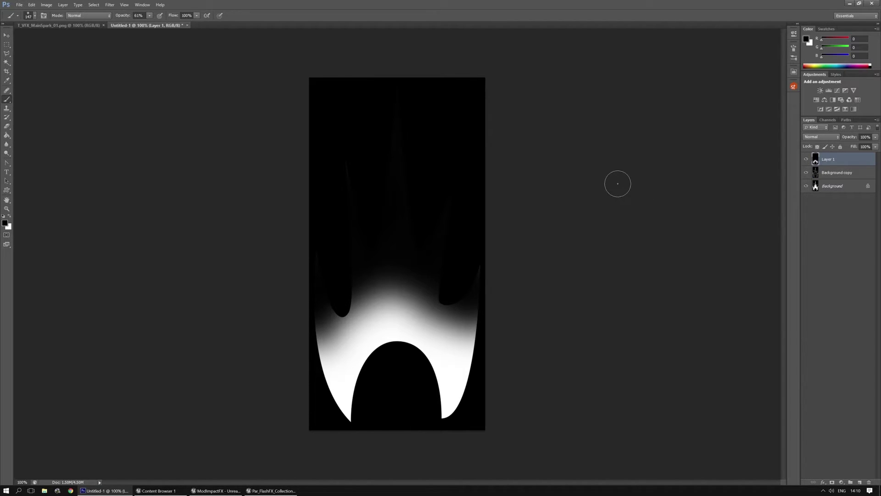
Cut the merged Layer 1 contents and paste them into the Background layer's blue channel.
{"action": "key", "text": "ctrl+a"}
{"action": "key", "text": "Delete"}
{"action": "key", "text": "v"}
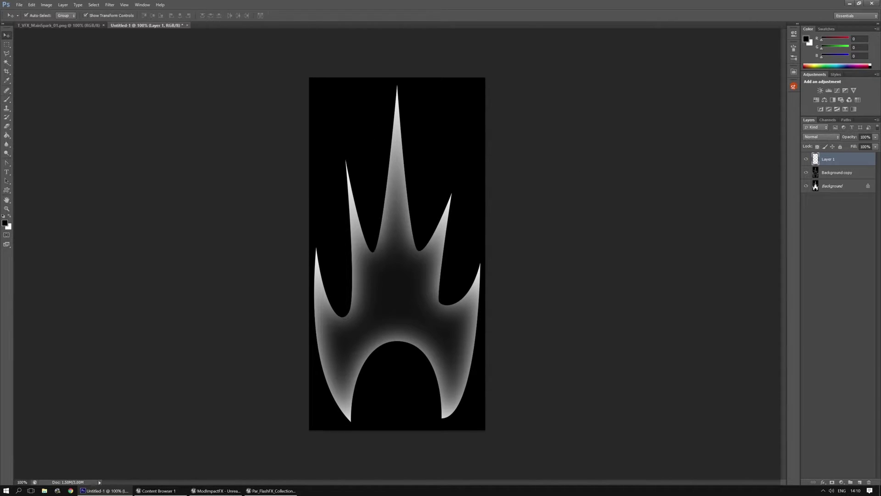
{"action": "left_click", "coordinate": [830, 186]}
{"action": "left_click", "coordinate": [828, 120]}
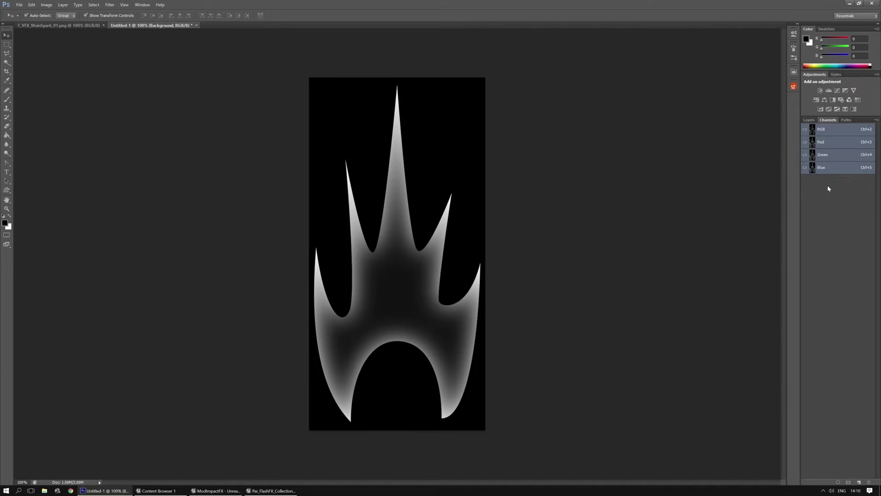
{"action": "left_click", "coordinate": [824, 168]}
{"action": "key", "text": "ctrl+a"}
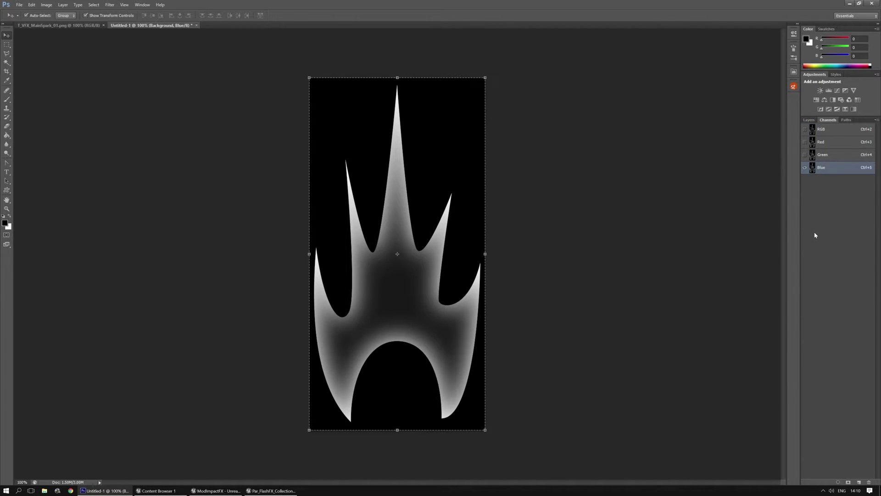
Cut the Background copy layer's contents and paste them into the Background layer's green channel.
{"action": "left_click", "coordinate": [809, 121]}
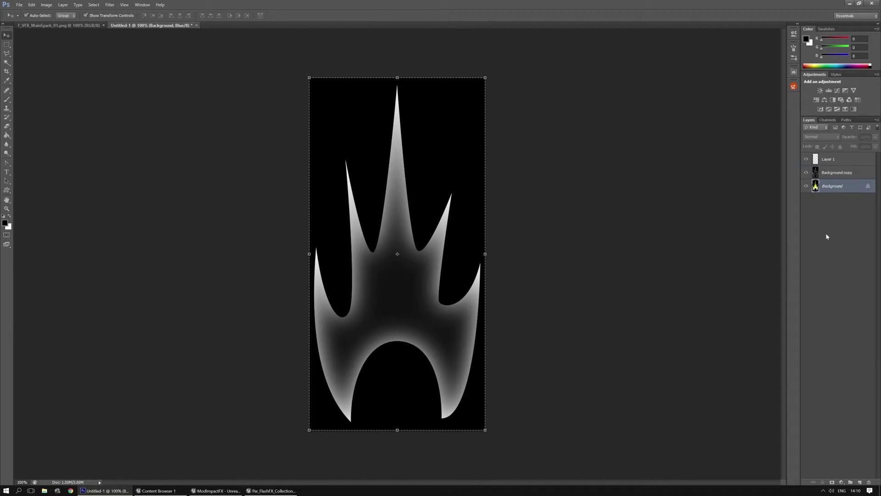
{"action": "left_click", "coordinate": [837, 173]}
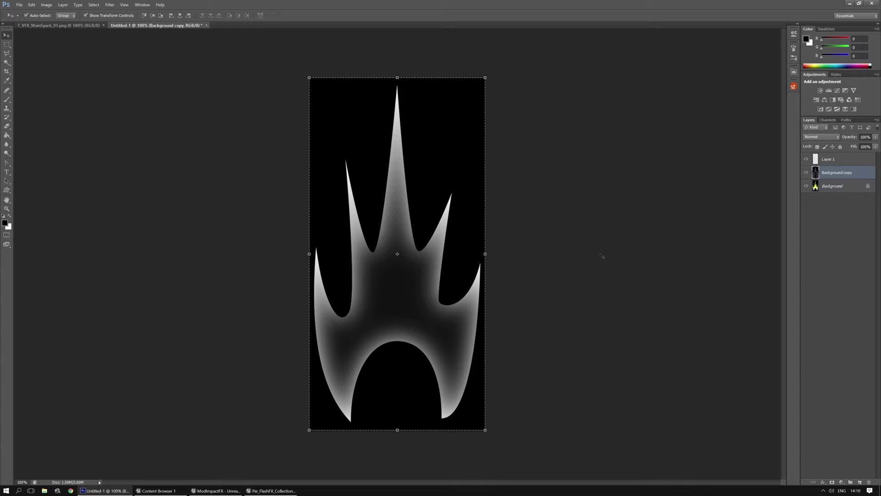
{"action": "key", "text": "Delete"}
{"action": "key", "text": "ctrl+d"}
{"action": "left_click", "coordinate": [833, 186]}
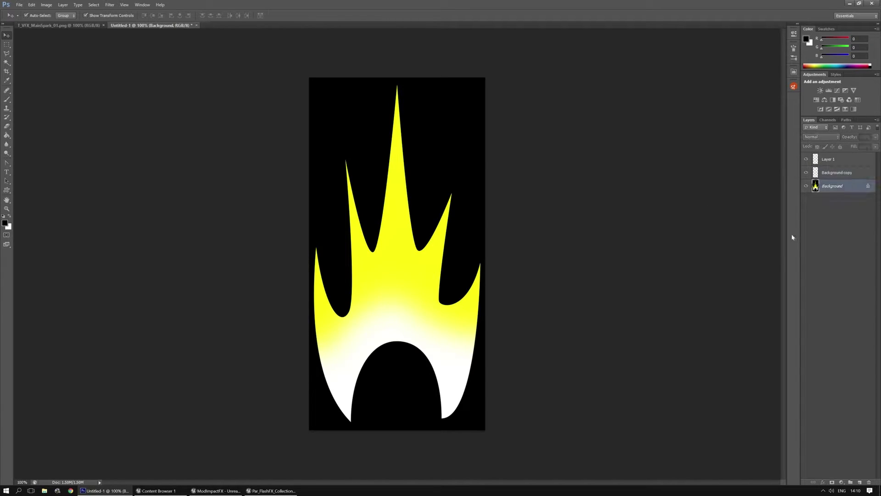
{"action": "left_click", "coordinate": [828, 120]}
{"action": "left_click", "coordinate": [824, 155]}
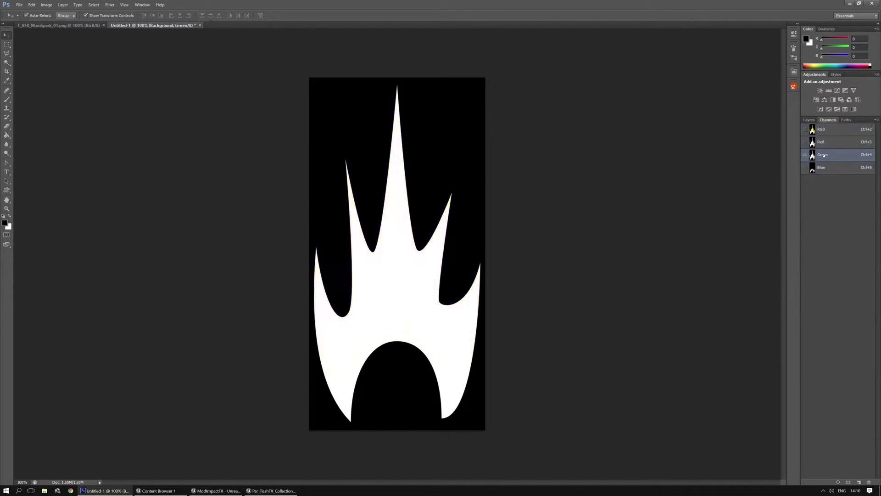
{"action": "key", "text": "ctrl+v"}
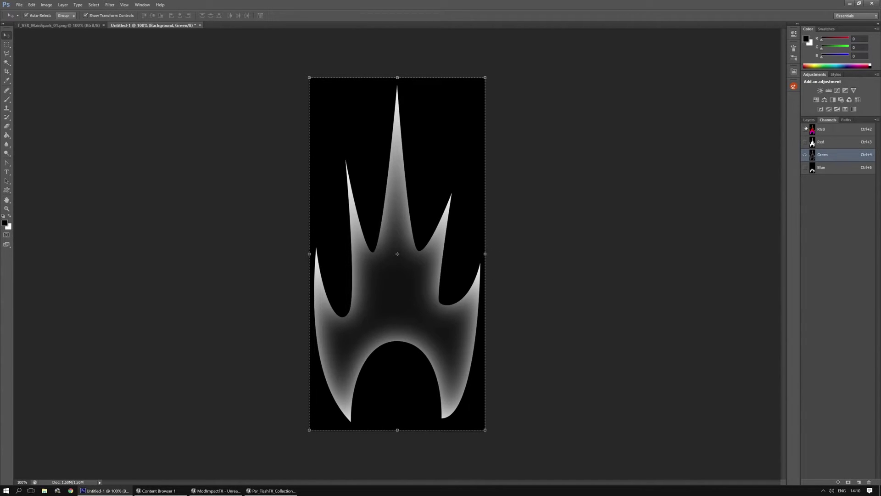
Show the full RGB composite, clear the selection and merge the two emptied layers down into the Background.
{"action": "left_click", "coordinate": [821, 129]}
{"action": "left_click", "coordinate": [809, 119]}
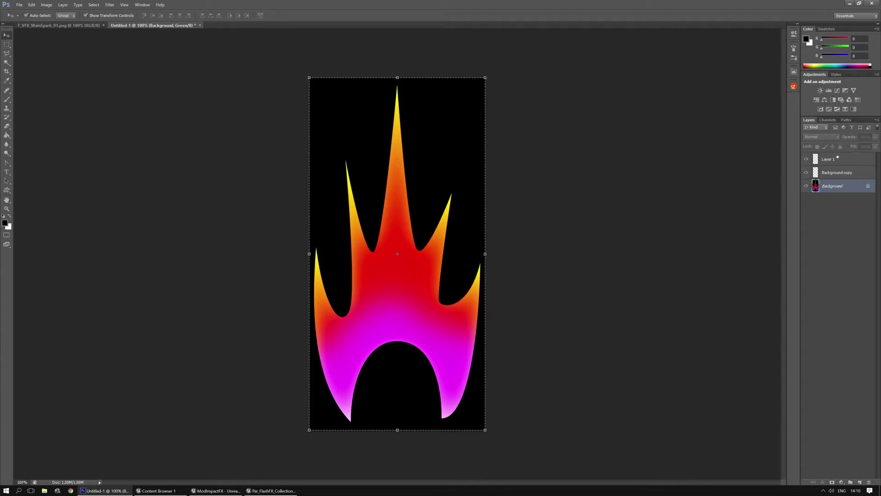
{"action": "left_click", "coordinate": [830, 159]}
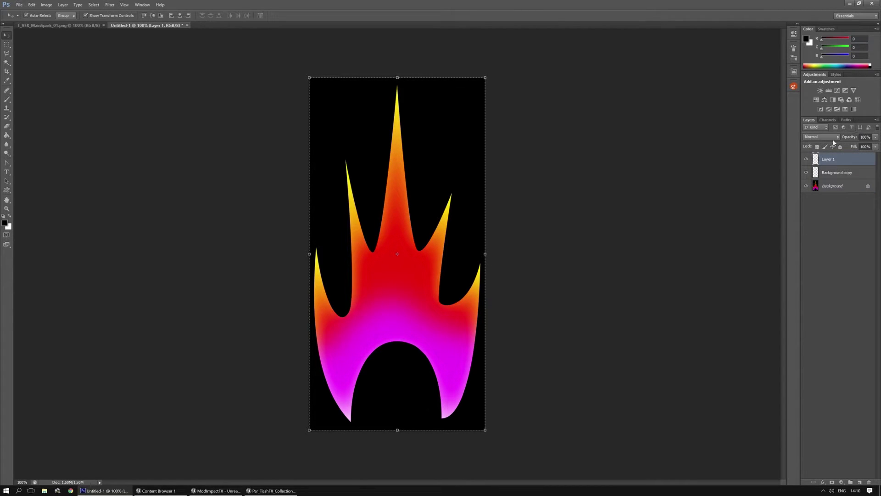
{"action": "left_click", "coordinate": [7, 45]}
{"action": "key", "text": "ctrl+d"}
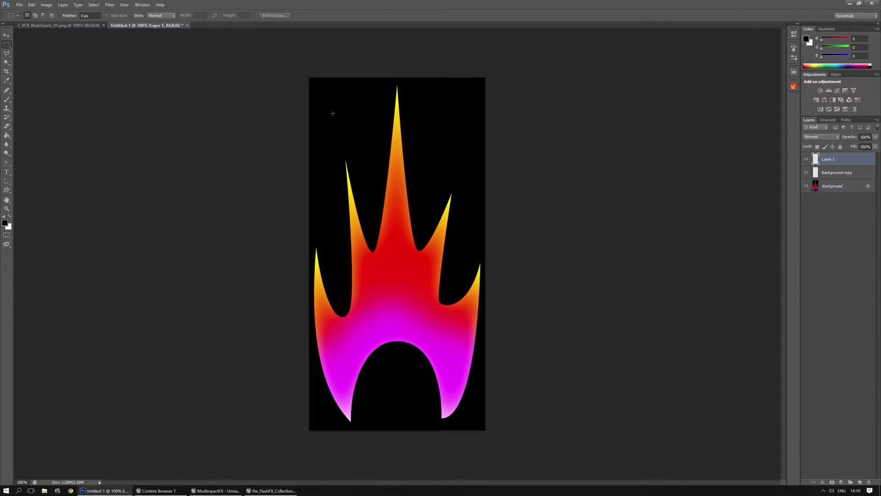
{"action": "key", "text": "ctrl+e"}
{"action": "key", "text": "ctrl+e"}
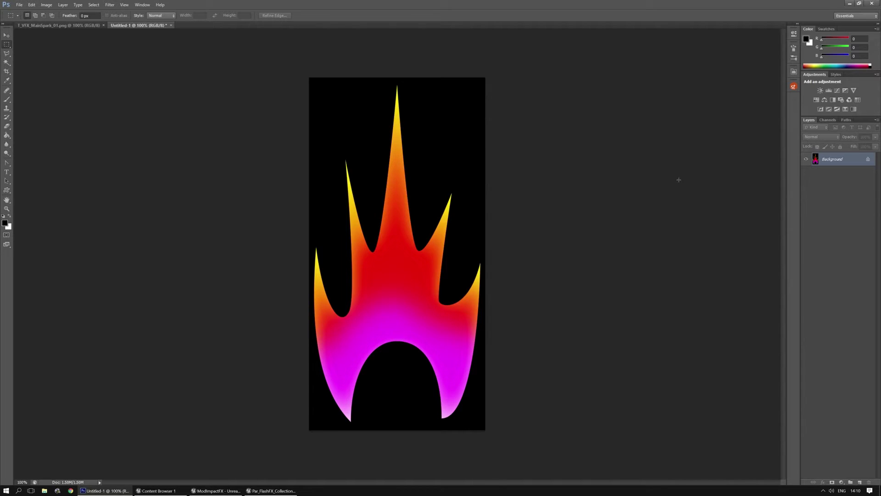
Save the packed texture in the Textures folder as a PNG, replacing T_VFX_MainSpark_06.png.
{"action": "left_click", "coordinate": [21, 5]}
{"action": "left_click", "coordinate": [78, 90]}
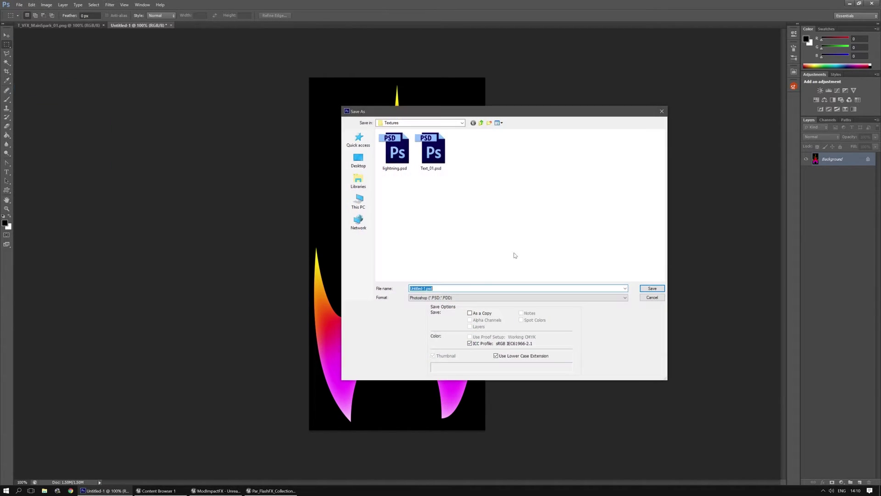
{"action": "left_click", "coordinate": [457, 297]}
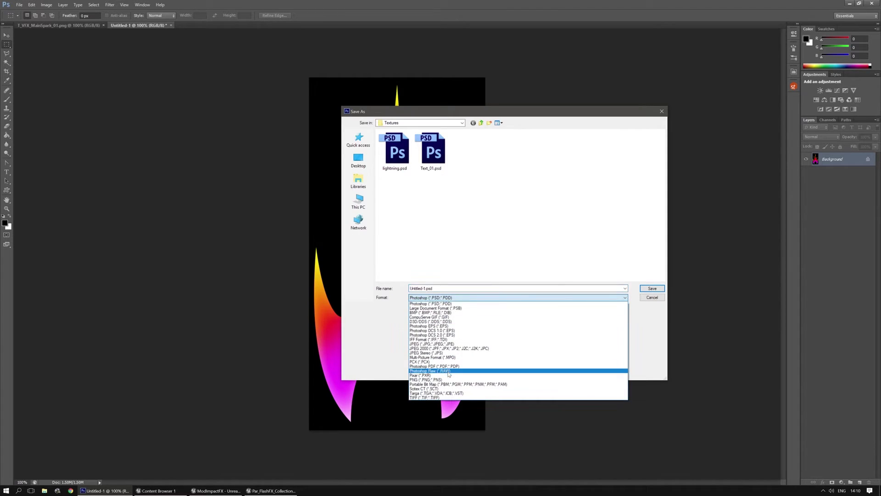
{"action": "left_click", "coordinate": [451, 384]}
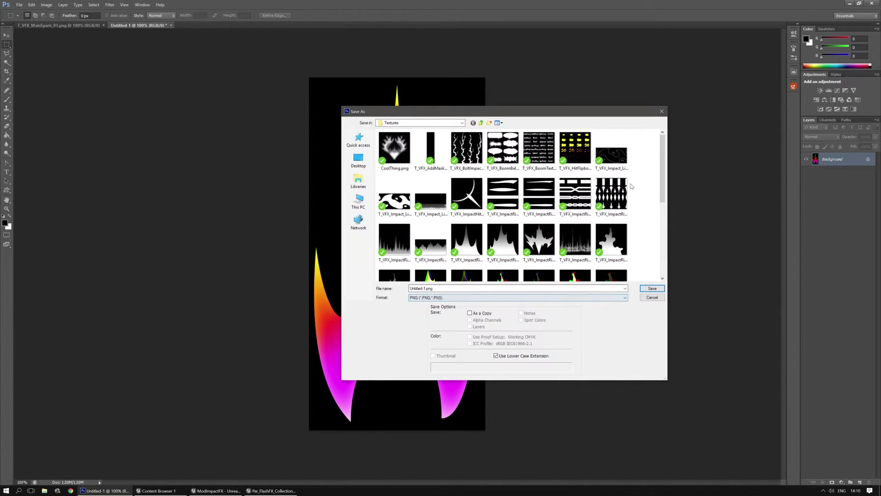
{"action": "left_click_drag", "start_coordinate": [663, 177], "coordinate": [679, 229]}
{"action": "left_click", "coordinate": [617, 208]}
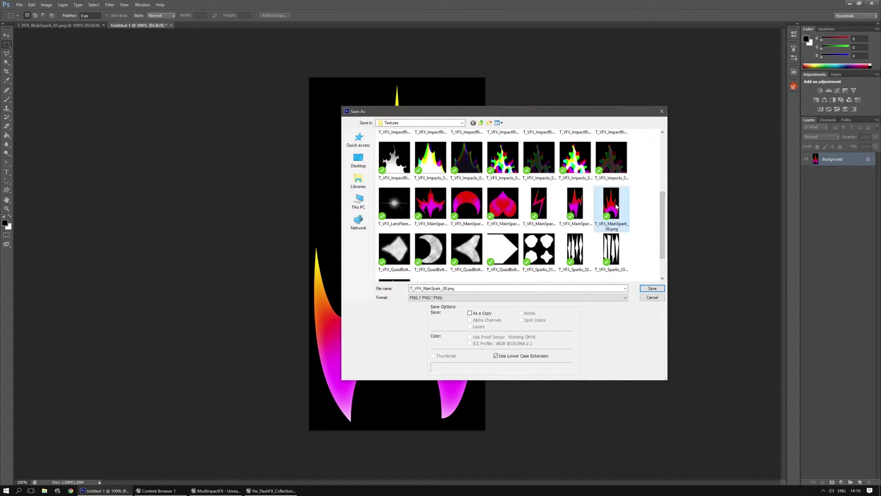
{"action": "left_click", "coordinate": [654, 290]}
{"action": "left_click", "coordinate": [417, 180]}
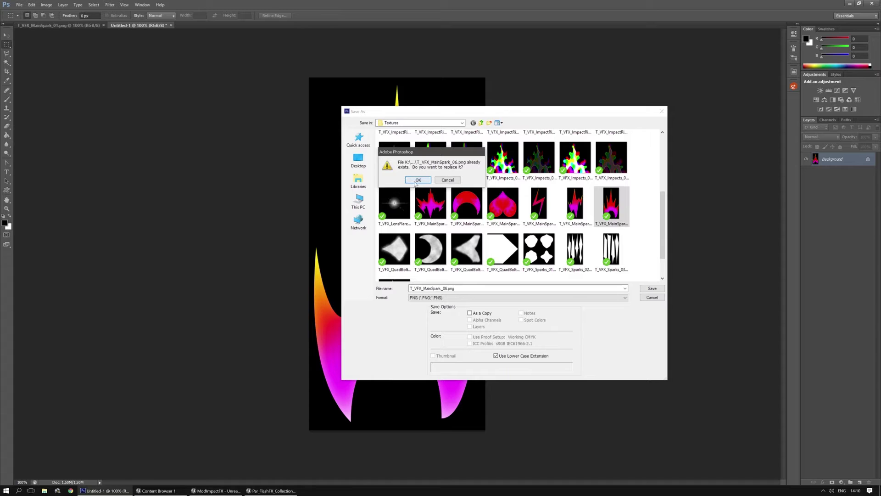
{"action": "left_click", "coordinate": [523, 227]}
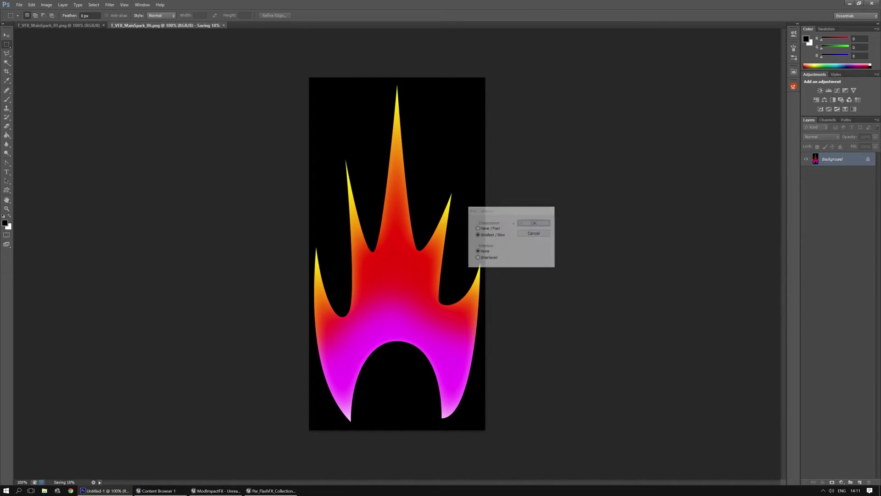
Switch to Unreal's Par_FlashFX_Collection window and open the Textures/ImpactFX folder in a content browser.
{"action": "mouse_move", "coordinate": [258, 492]}
{"action": "left_click", "coordinate": [272, 463]}
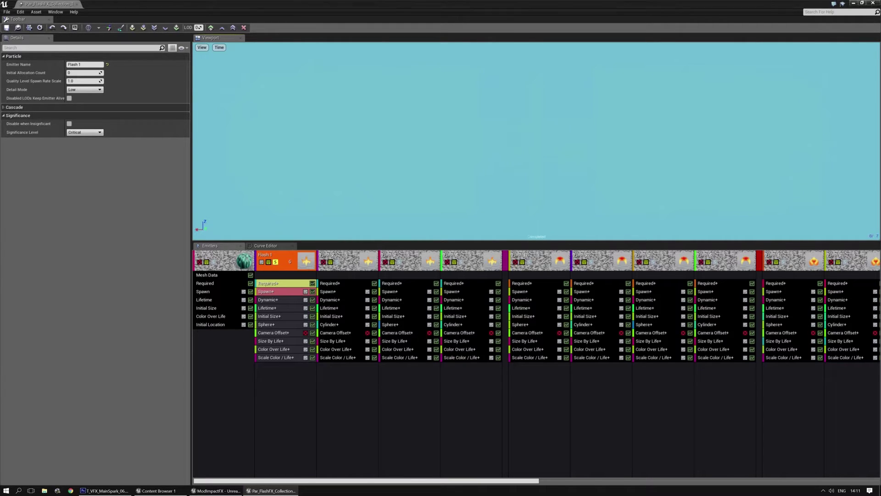
{"action": "key", "text": "ctrl+shift+f"}
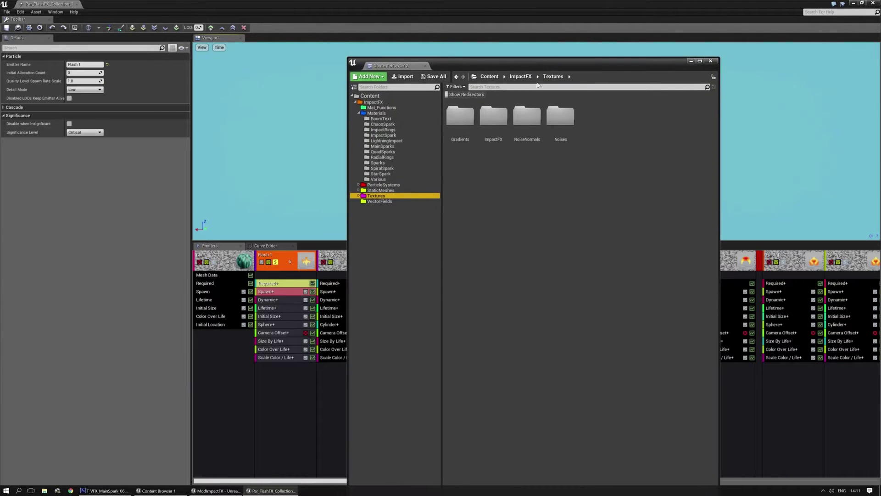
{"action": "double_click", "coordinate": [495, 121]}
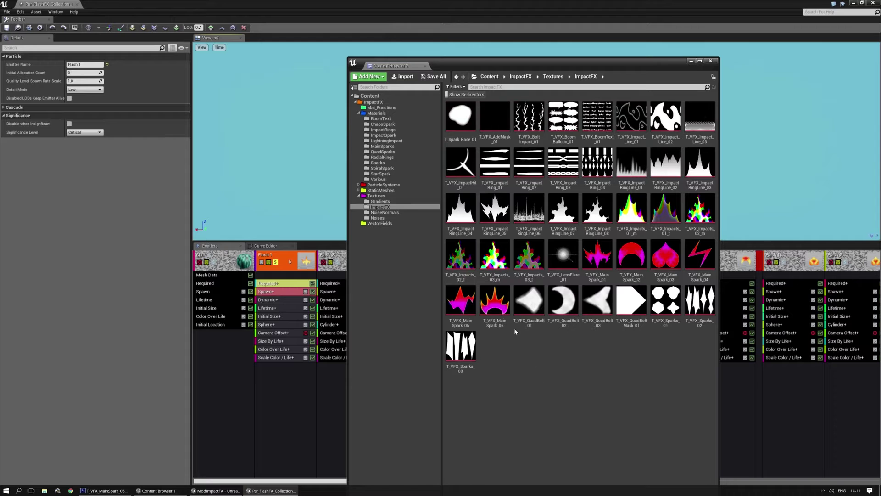
Import T_VFX_MainSpark_06.png into the ImpactFX texture folder, overwriting the existing asset.
{"action": "left_click", "coordinate": [404, 81]}
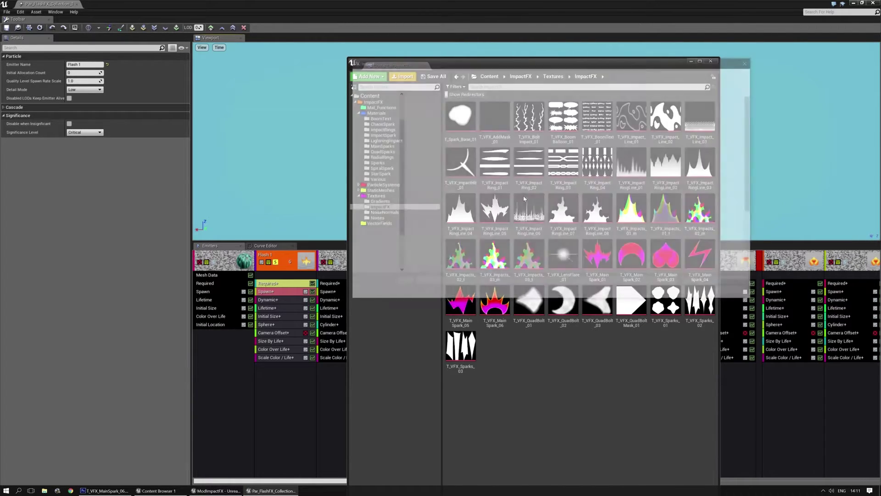
{"action": "scroll", "coordinate": [454, 222], "scroll_direction": "down", "scroll_amount": 3}
{"action": "double_click", "coordinate": [465, 212]}
{"action": "left_click", "coordinate": [437, 272]}
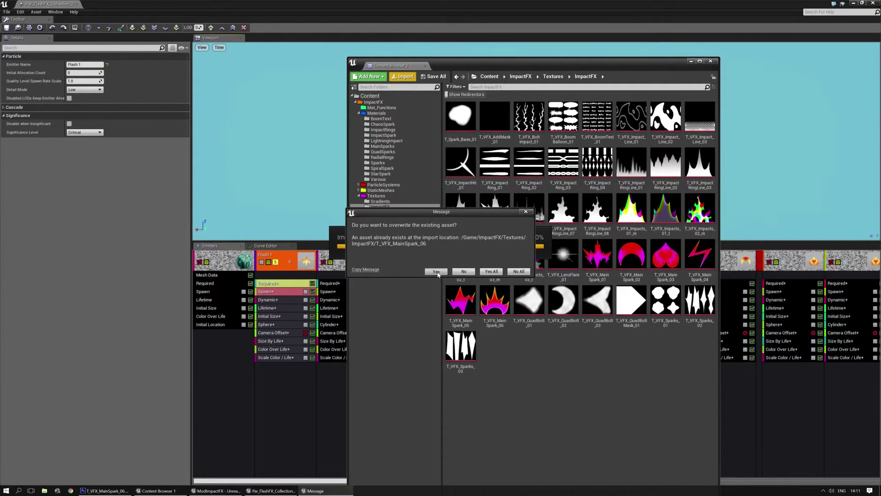
{"action": "left_click", "coordinate": [405, 277]}
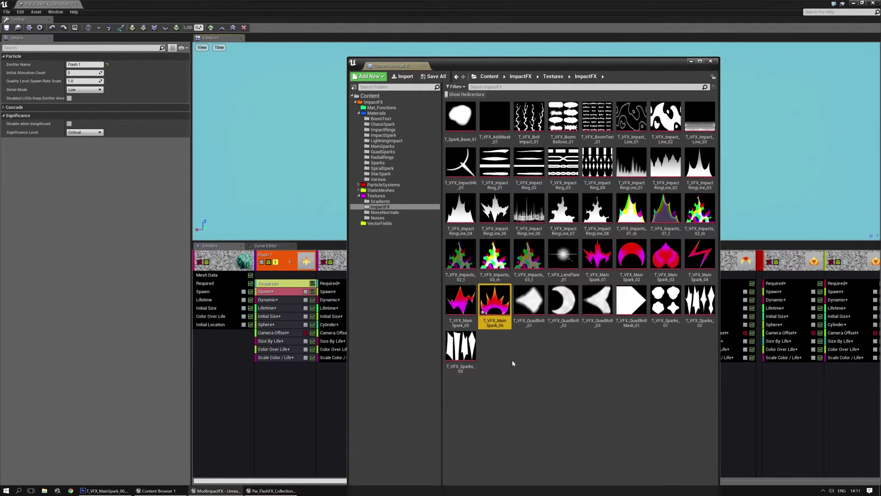
Open the T_VFX_MainSpark_06 texture, enable Compress Without Alpha, set its texture group to Effects and turn off sRGB.
{"action": "double_click", "coordinate": [496, 307]}
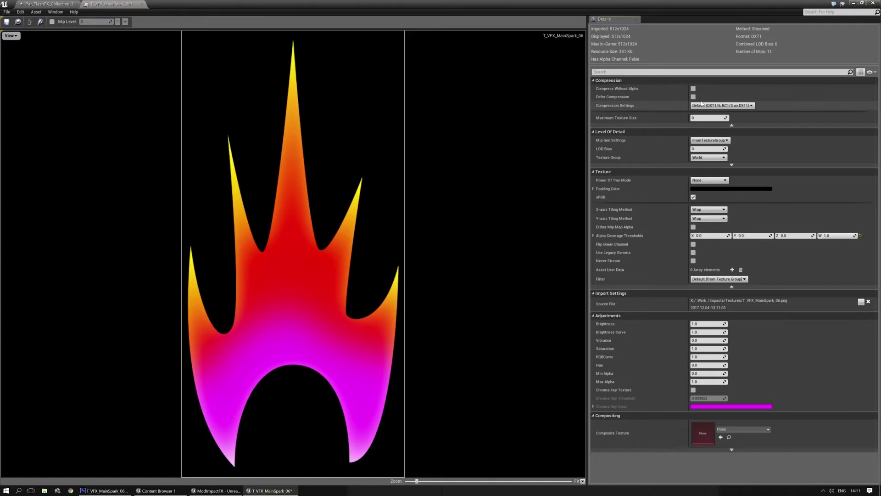
{"action": "left_click", "coordinate": [693, 88]}
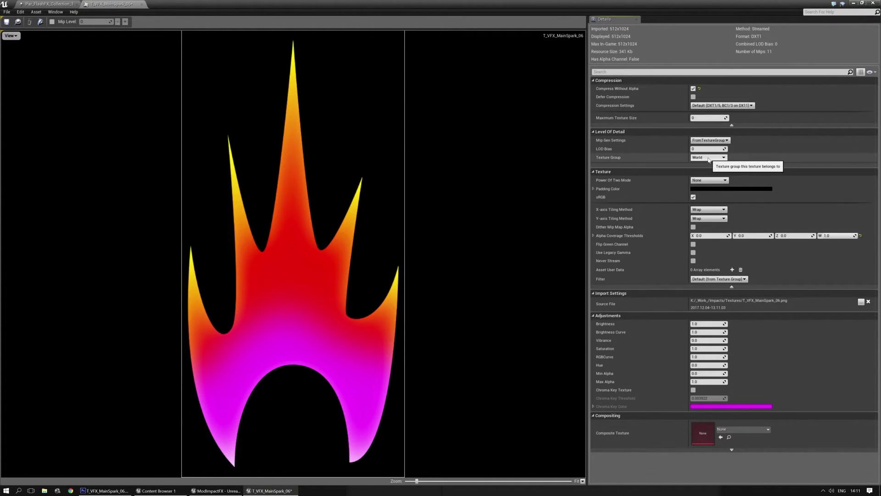
{"action": "left_click", "coordinate": [709, 157]}
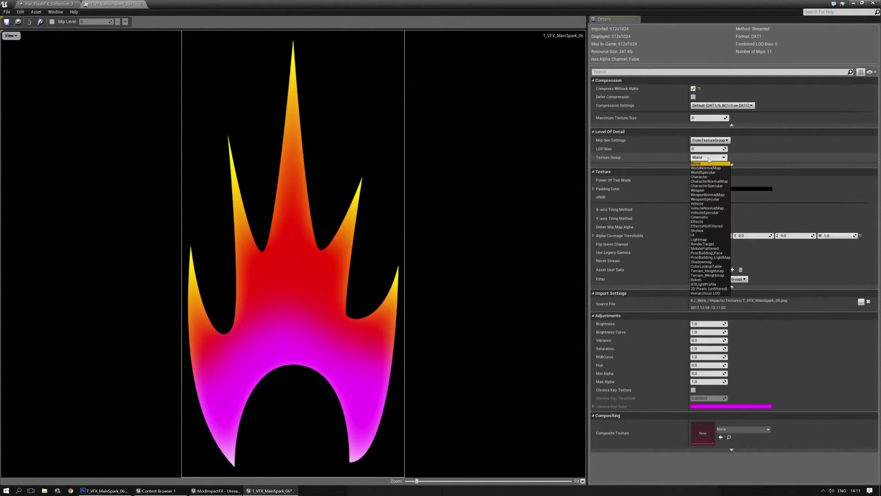
{"action": "left_click", "coordinate": [698, 222]}
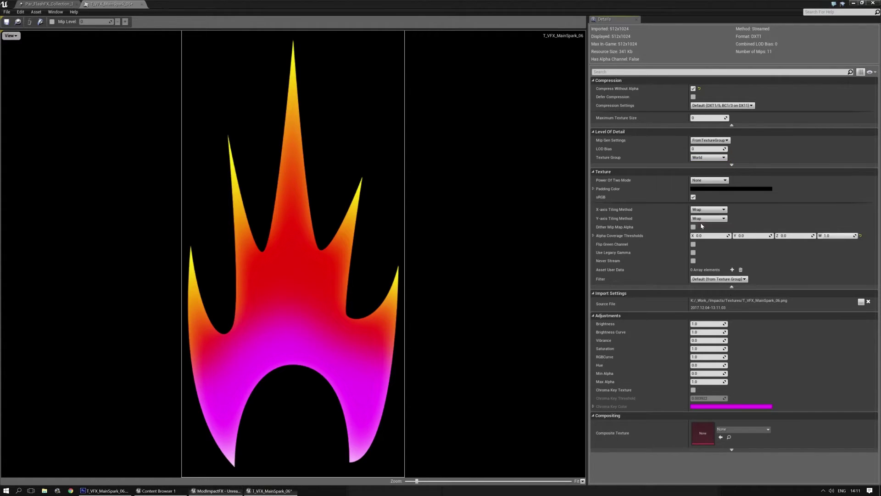
{"action": "left_click", "coordinate": [694, 198]}
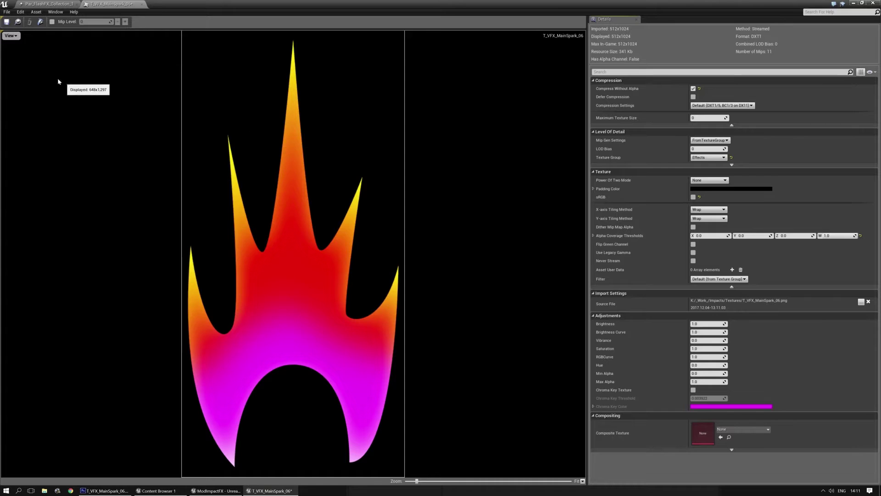
Save and close the texture, and open the Materials/MainSparks folder in a content browser.
{"action": "left_click", "coordinate": [6, 21]}
{"action": "left_click", "coordinate": [142, 4]}
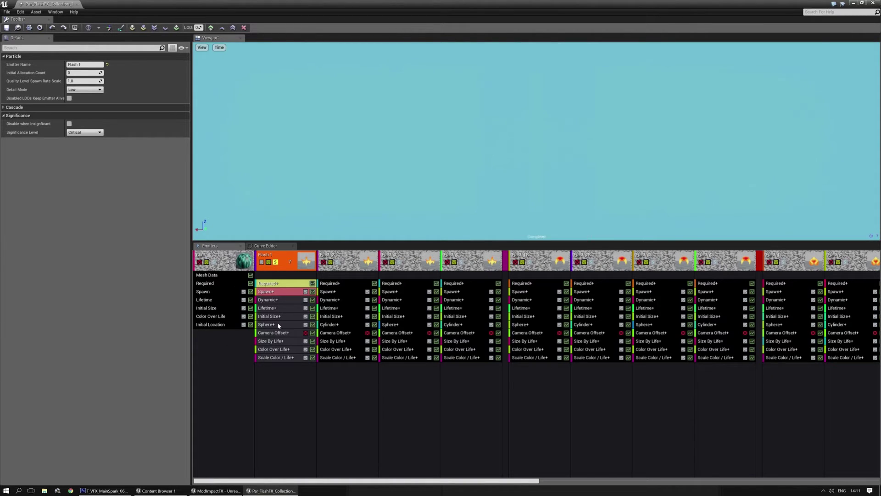
{"action": "key", "text": "ctrl+b"}
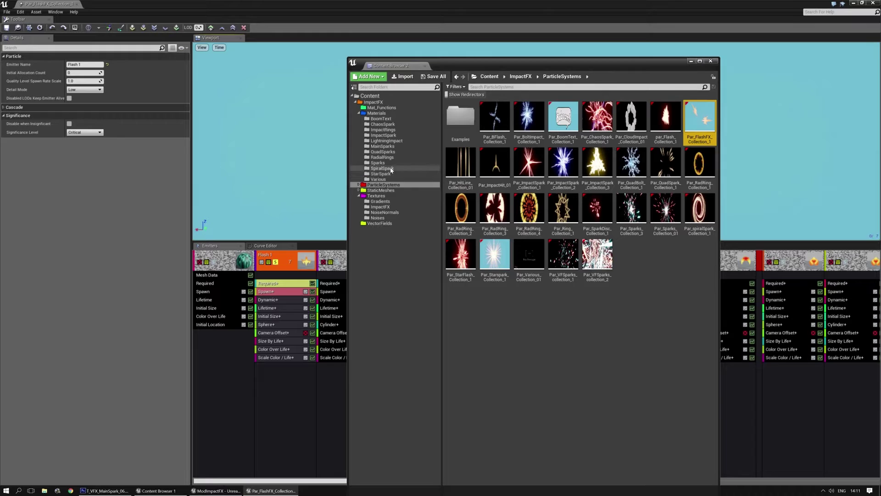
{"action": "left_click", "coordinate": [382, 146]}
Delete the existing MI_VFX_MainSpark_06 material instance from the MainSparks folder.
{"action": "left_click", "coordinate": [661, 119]}
{"action": "key", "text": "Delete"}
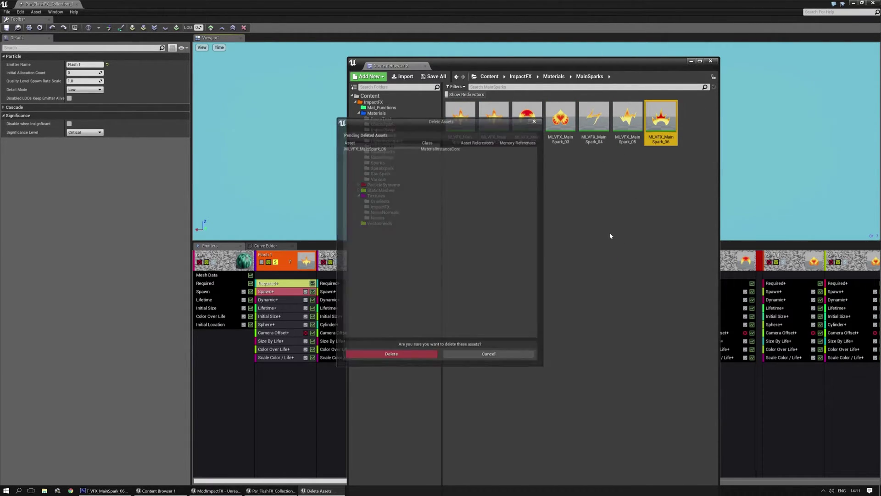
{"action": "left_click", "coordinate": [413, 354]}
Duplicate the MI_VFX_MainSpark_05 material instance and name the copy MI_VFX_MainSpark_06.
{"action": "left_click", "coordinate": [628, 117]}
{"action": "right_click", "coordinate": [624, 123]}
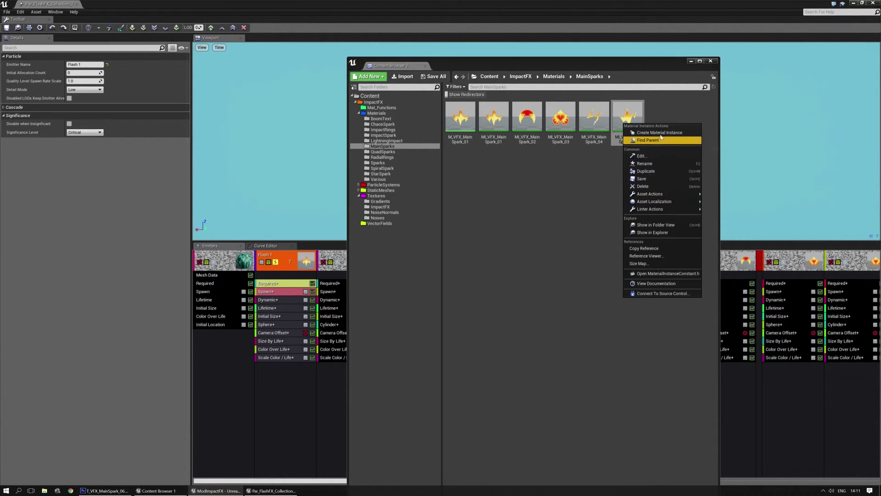
{"action": "left_click", "coordinate": [650, 171]}
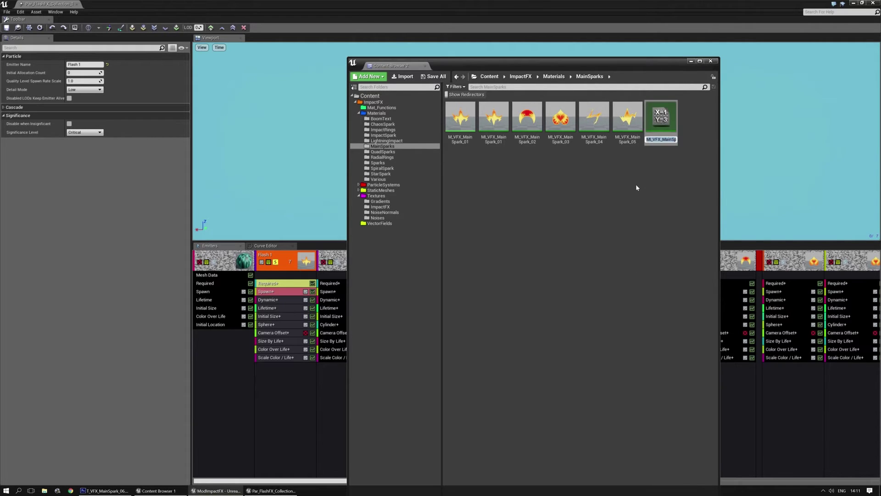
{"action": "key", "text": "Return"}
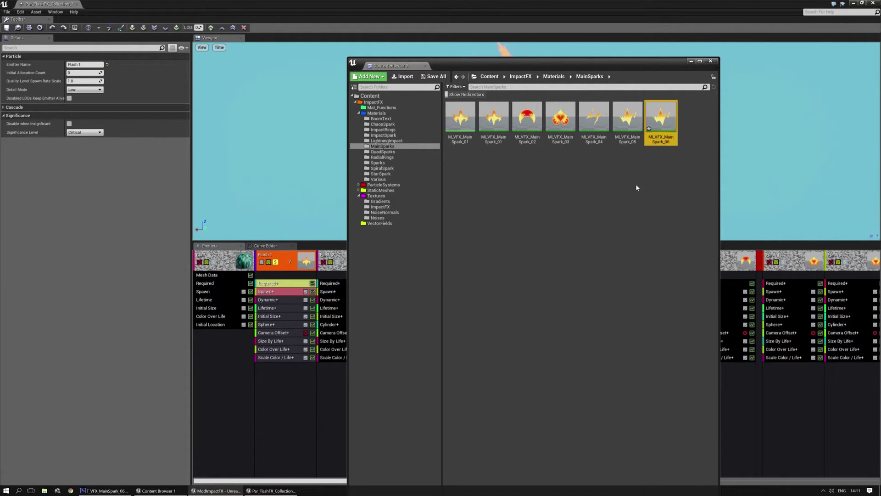
Open MI_VFX_MainSpark_06, set its Sprite texture to T_VFX_MainSpark_06, and save and close the instance.
{"action": "double_click", "coordinate": [660, 125]}
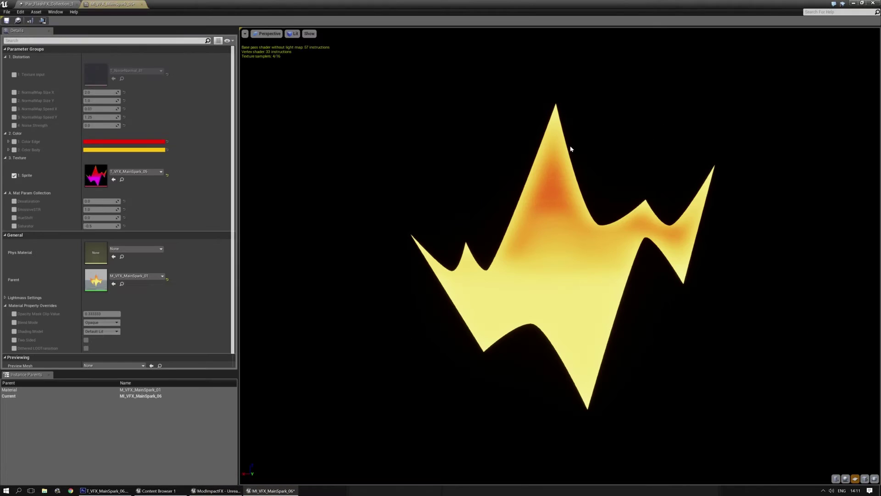
{"action": "left_click", "coordinate": [134, 173]}
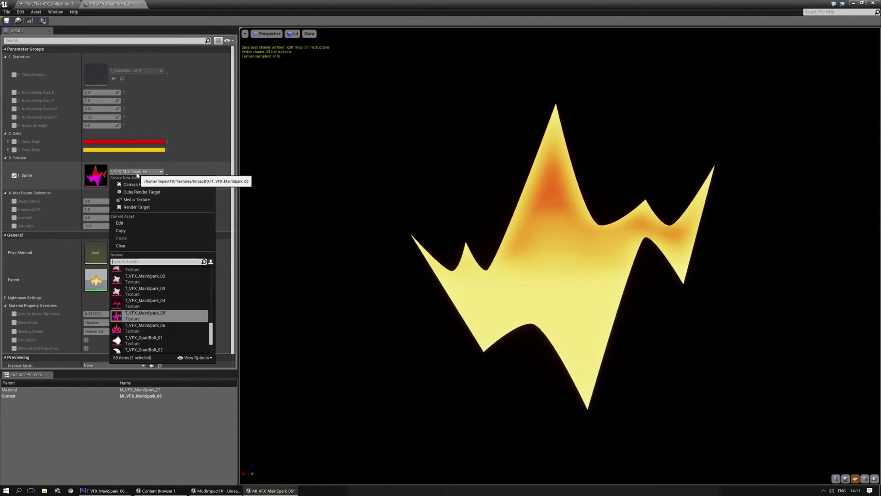
{"action": "left_click", "coordinate": [158, 317]}
{"action": "scroll", "coordinate": [412, 292], "scroll_direction": "down", "scroll_amount": 2}
{"action": "left_click_drag", "start_coordinate": [412, 293], "coordinate": [412, 313]}
{"action": "left_click", "coordinate": [7, 20]}
{"action": "left_click", "coordinate": [144, 5]}
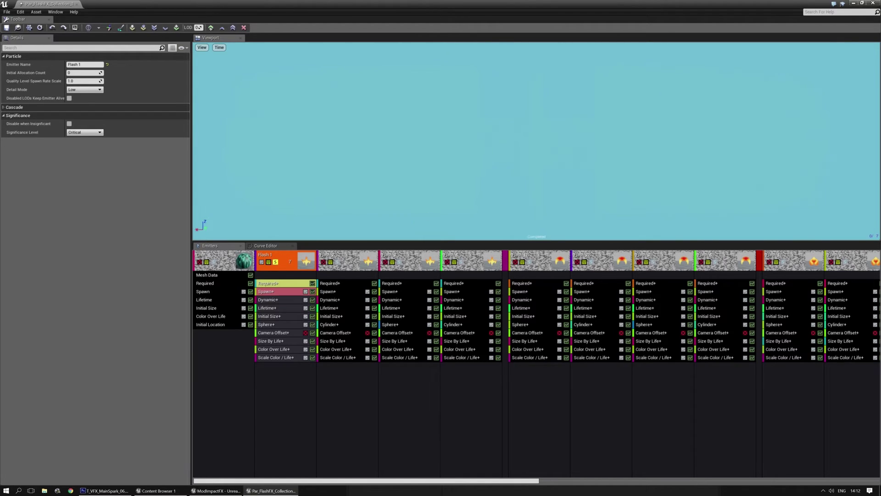
Expand and duplicate the Empty separator before Flash 1d, shift the copy to the end of the emitters, and collapse the original.
{"action": "left_click_drag", "start_coordinate": [537, 480], "coordinate": [360, 474]}
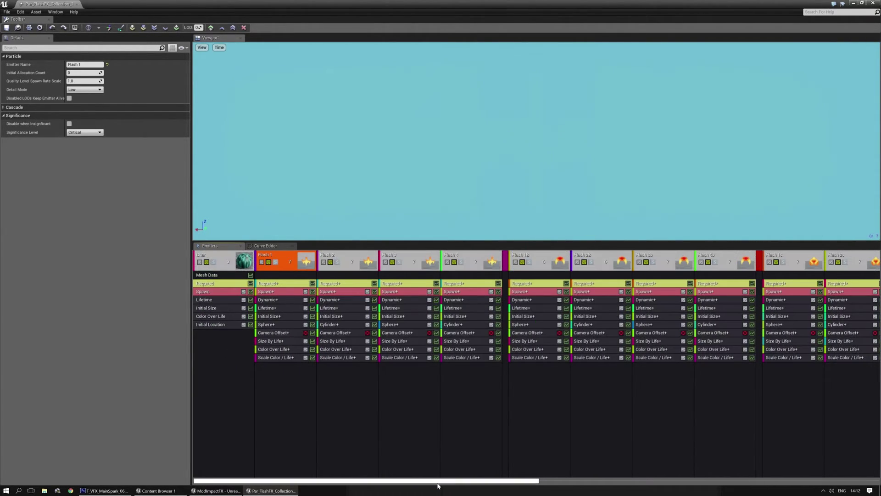
{"action": "left_click_drag", "start_coordinate": [493, 482], "coordinate": [832, 482]}
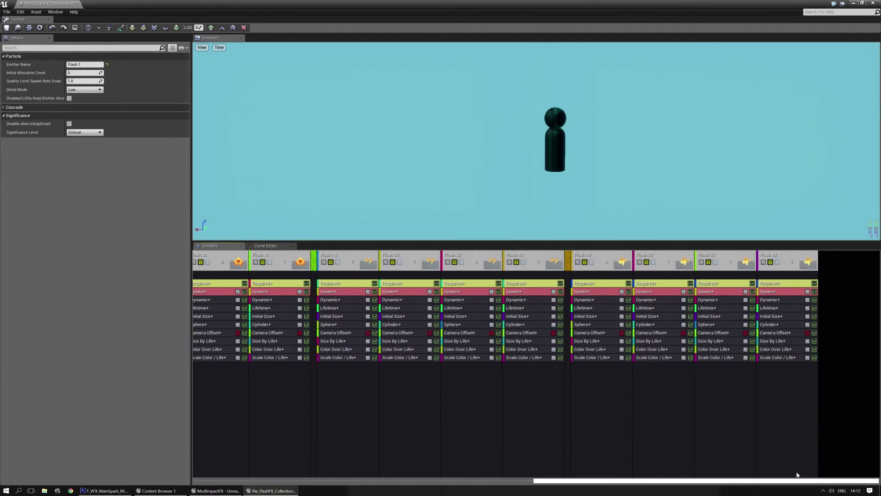
{"action": "double_click", "coordinate": [568, 263]}
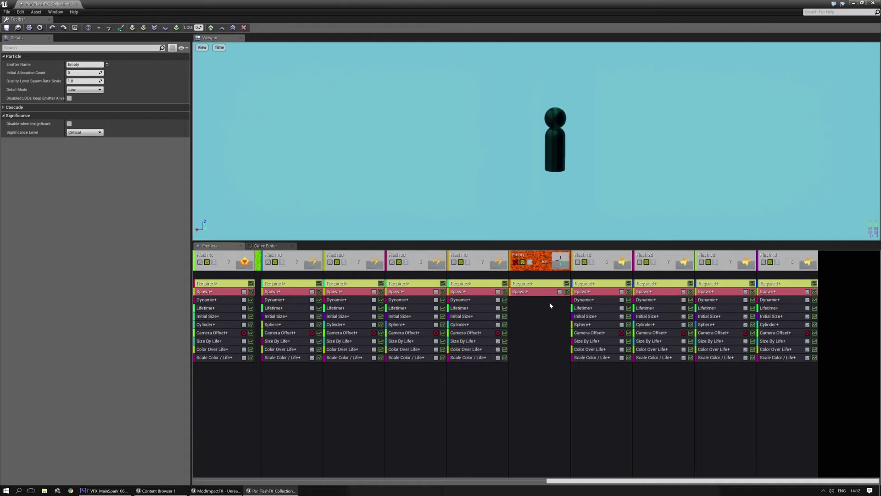
{"action": "left_click", "coordinate": [537, 258]}
{"action": "key", "text": "Right"}
{"action": "key", "text": "Right"}
{"action": "key", "text": "Right"}
{"action": "key", "text": "Right"}
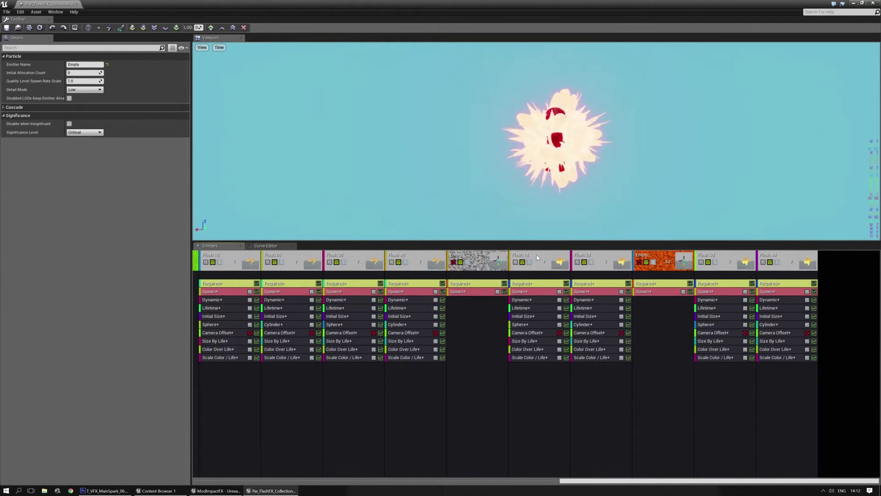
{"action": "left_click", "coordinate": [474, 256]}
{"action": "double_click", "coordinate": [474, 256]}
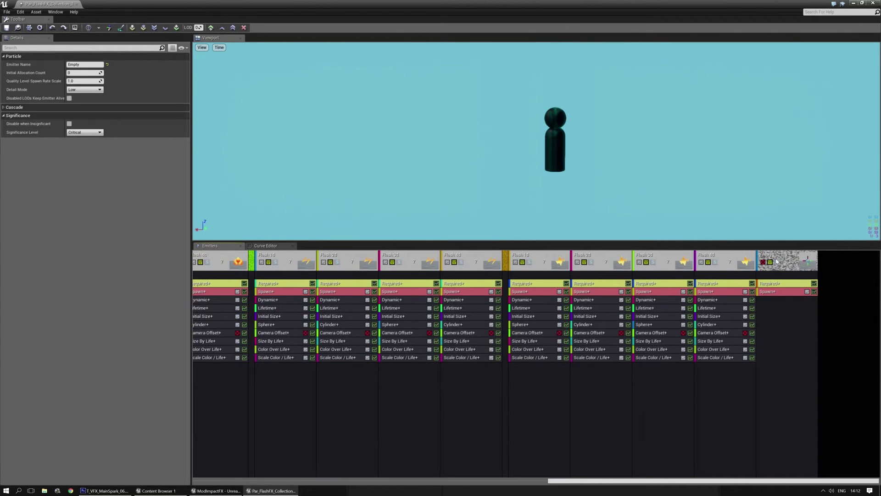
Collapse the duplicated Empty separator emitter after Flash 4d.
{"action": "left_click", "coordinate": [782, 257]}
{"action": "right_click", "coordinate": [782, 252]}
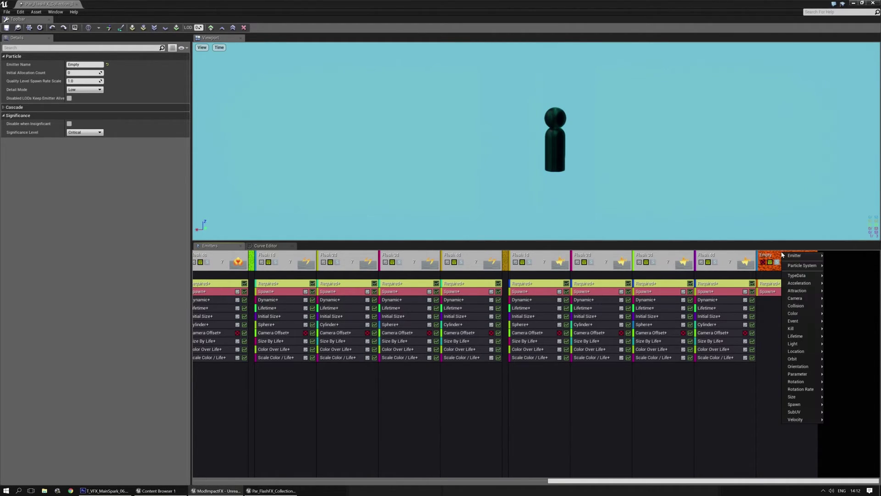
{"action": "mouse_move", "coordinate": [795, 257]}
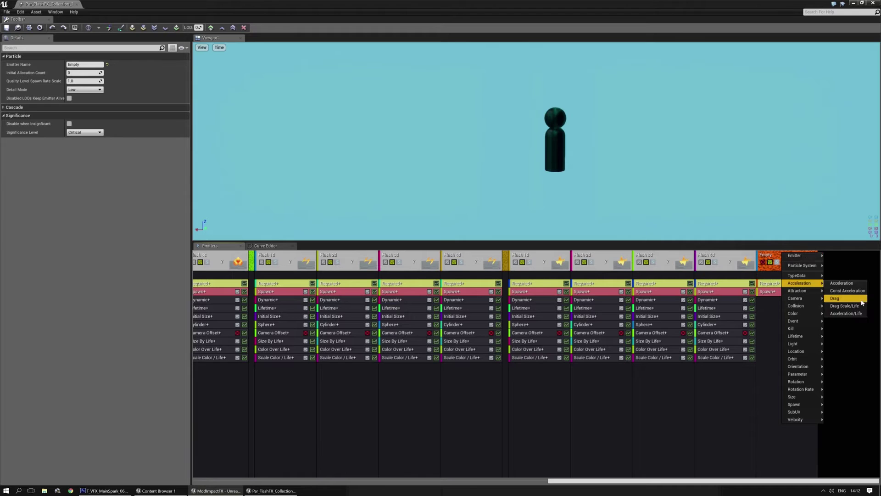
{"action": "left_click", "coordinate": [831, 358]}
{"action": "left_click", "coordinate": [788, 259]}
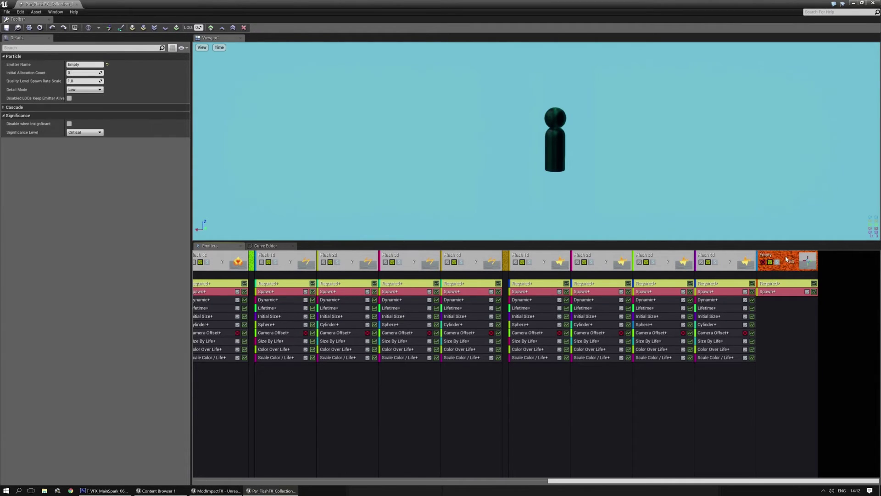
{"action": "key", "text": "Delete"}
Duplicate the Flash 1d emitter with shared modules and move the copy behind the last collapsed separator.
{"action": "left_click", "coordinate": [599, 259]}
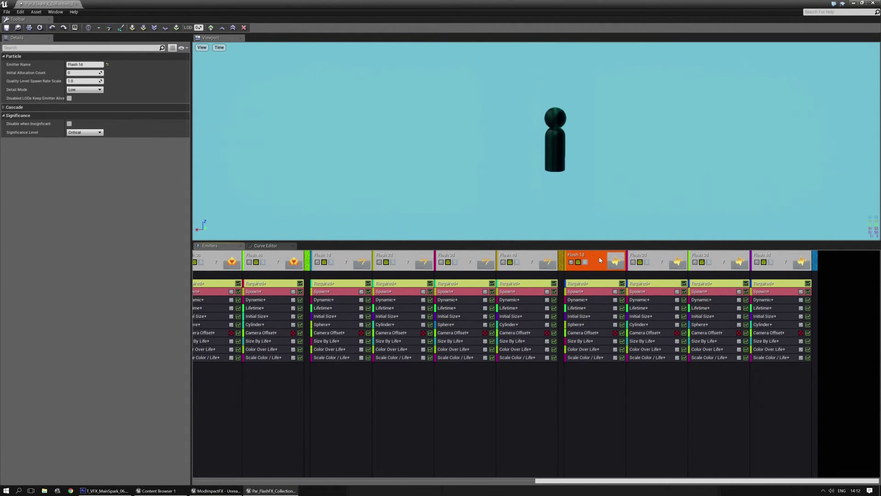
{"action": "key", "text": "ctrl+d"}
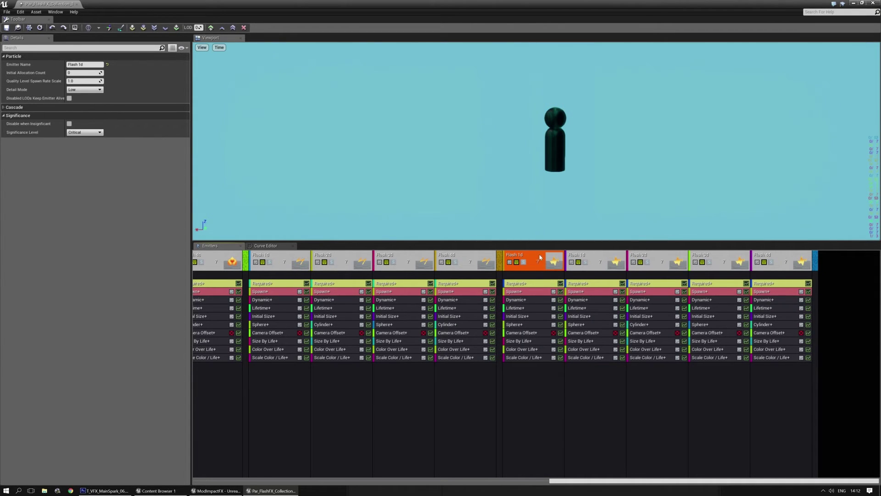
{"action": "key", "text": "Right"}
{"action": "key", "text": "Right"}
{"action": "key", "text": "Right"}
{"action": "key", "text": "Right"}
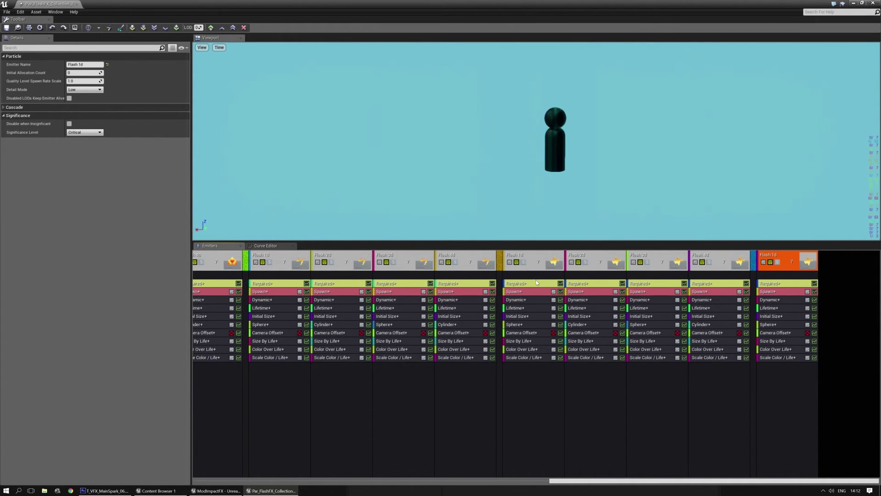
Duplicate the Flash 2d emitter with shared modules and move the copy after the copied Flash 1d.
{"action": "left_click", "coordinate": [583, 259]}
{"action": "key", "text": "Left"}
{"action": "key", "text": "Right"}
{"action": "key", "text": "Right"}
{"action": "key", "text": "Right"}
{"action": "key", "text": "Right"}
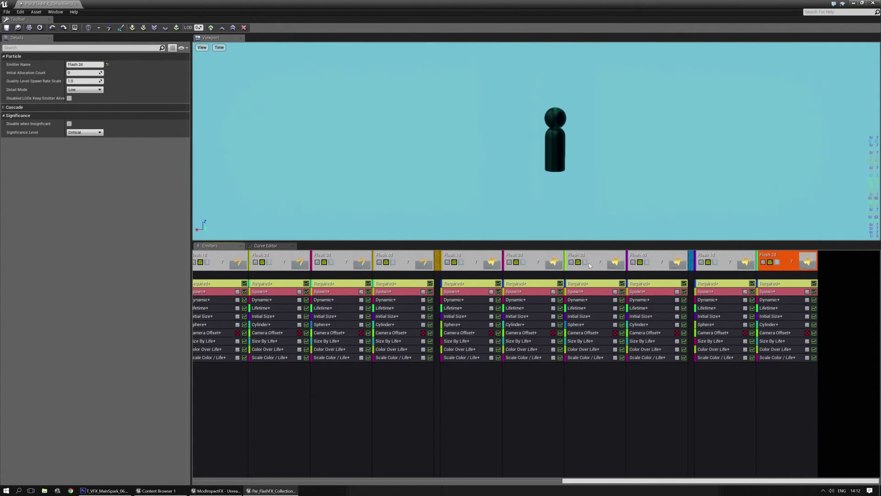
Duplicate the Flash 3d emitter with shared modules and move the copy after the copied Flash 2d.
{"action": "left_click", "coordinate": [591, 260]}
{"action": "key", "text": "ctrl+w"}
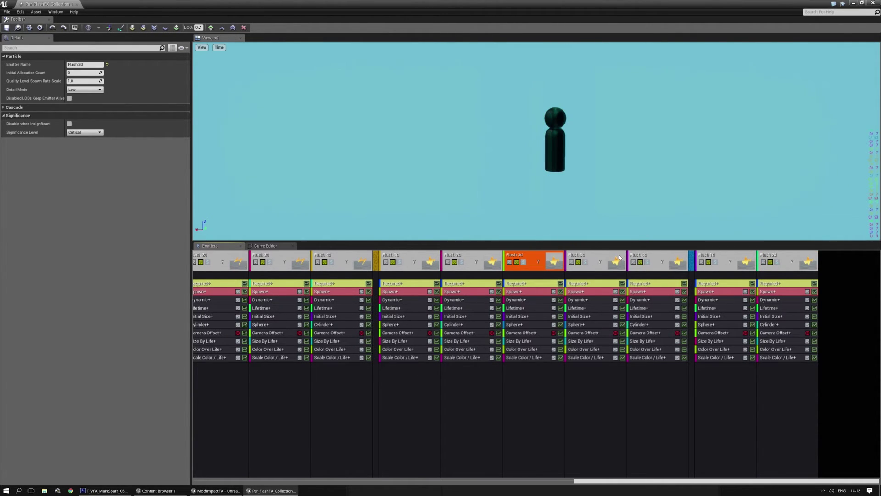
{"action": "key", "text": "Right"}
{"action": "key", "text": "Right"}
{"action": "key", "text": "Right"}
{"action": "key", "text": "Right"}
Duplicate the Flash 4d emitter with shared modules and move the copy to the very end of the emitters.
{"action": "left_click", "coordinate": [591, 260]}
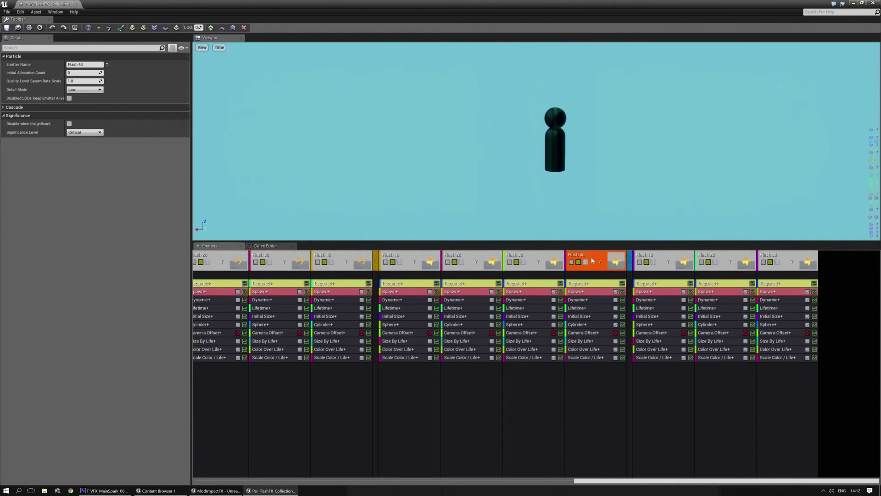
{"action": "key", "text": "Right"}
{"action": "key", "text": "Right"}
{"action": "key", "text": "Right"}
{"action": "key", "text": "Right"}
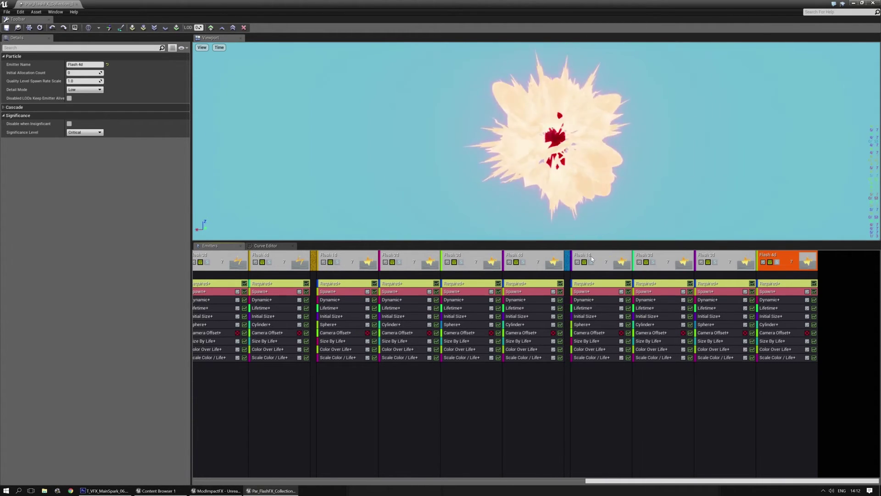
Give the four copied Flash emitters their own shared Required module and set its material to MI_VFX_MainSpark_06.
{"action": "left_click", "coordinate": [593, 284]}
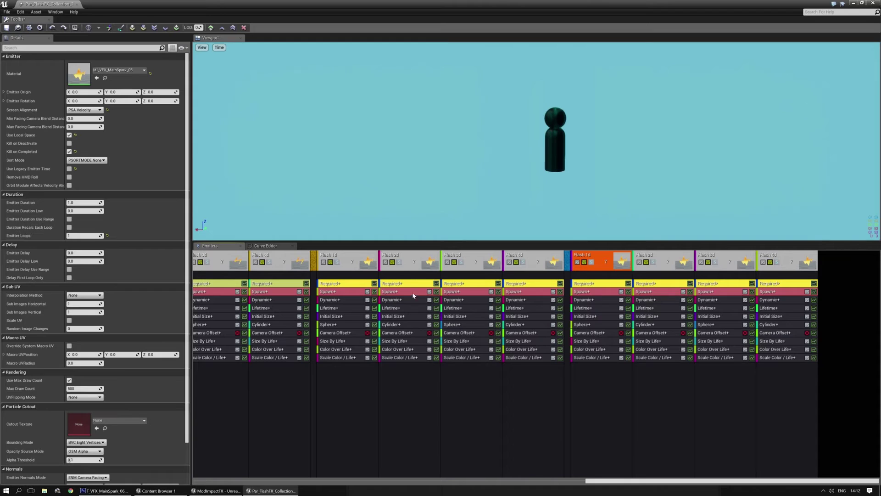
{"action": "left_click_drag", "start_coordinate": [660, 286], "coordinate": [780, 284]}
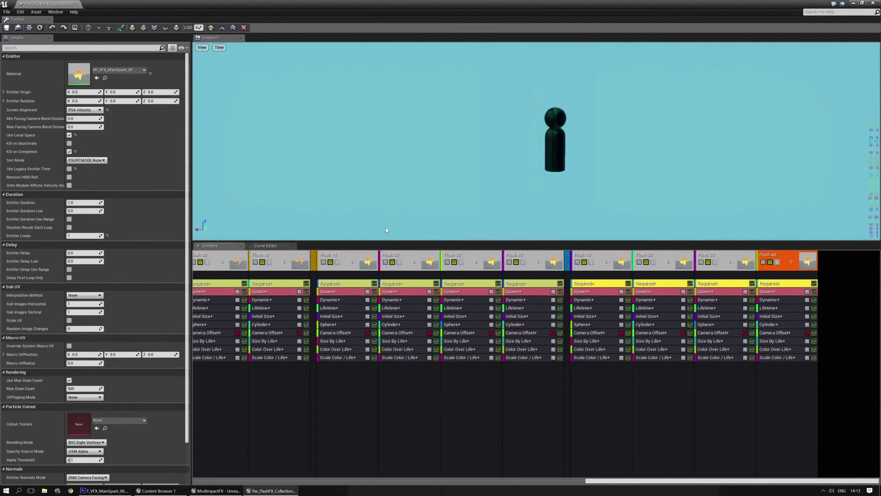
{"action": "left_click", "coordinate": [140, 70]}
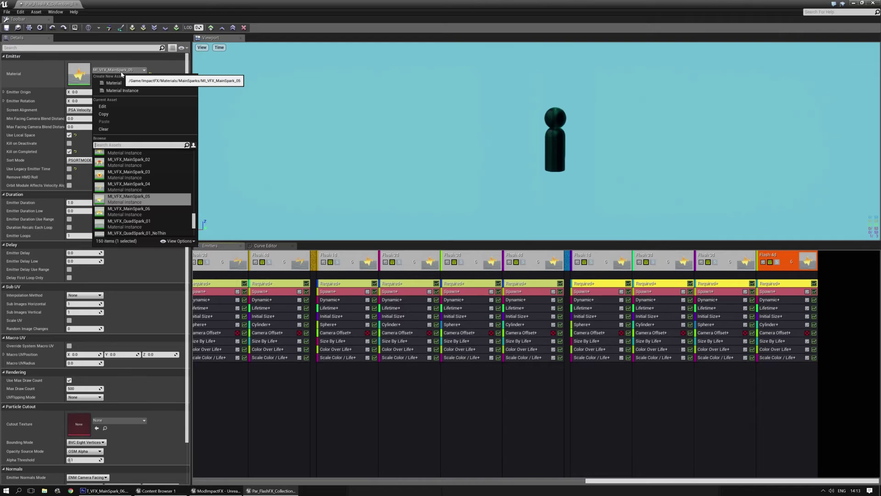
{"action": "left_click", "coordinate": [142, 210]}
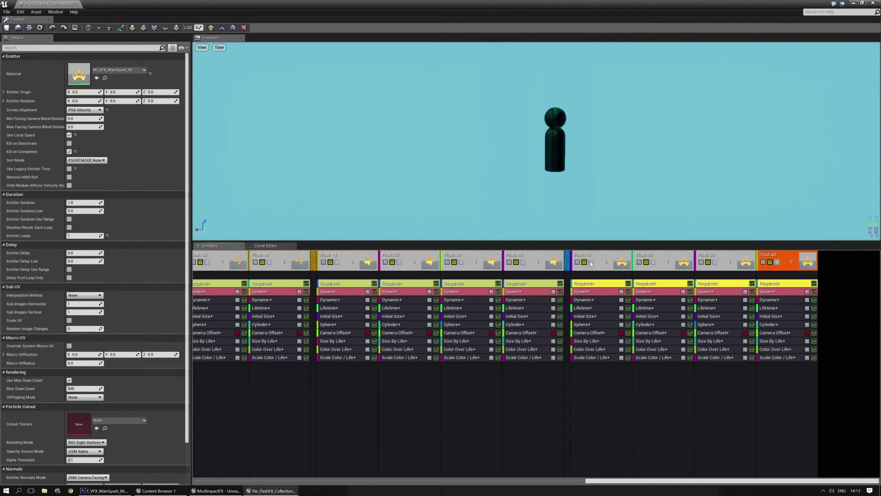
Solo the copied Flash 1d emitter to preview it on its own.
{"action": "left_click", "coordinate": [591, 263]}
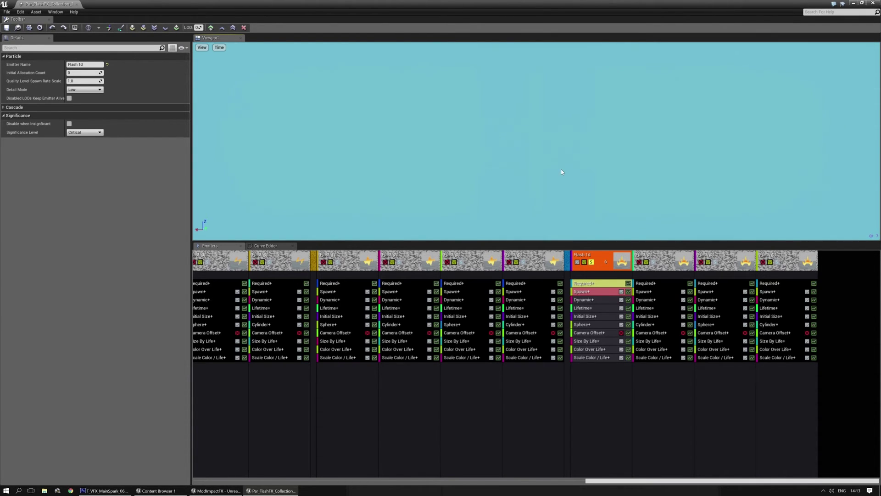
{"action": "left_click", "coordinate": [592, 263]}
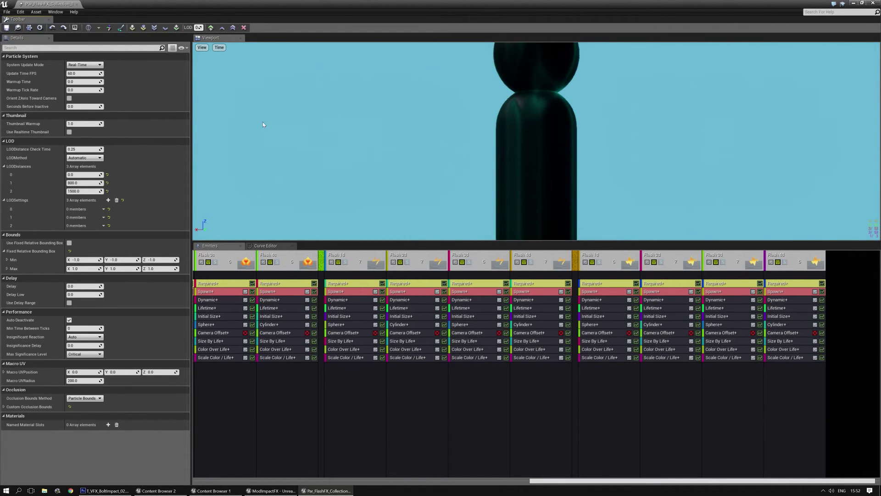
Compare the material in the Required module shared by the last Flash emitter group between LOD 0 and LOD 1.
{"action": "left_click", "coordinate": [602, 285]}
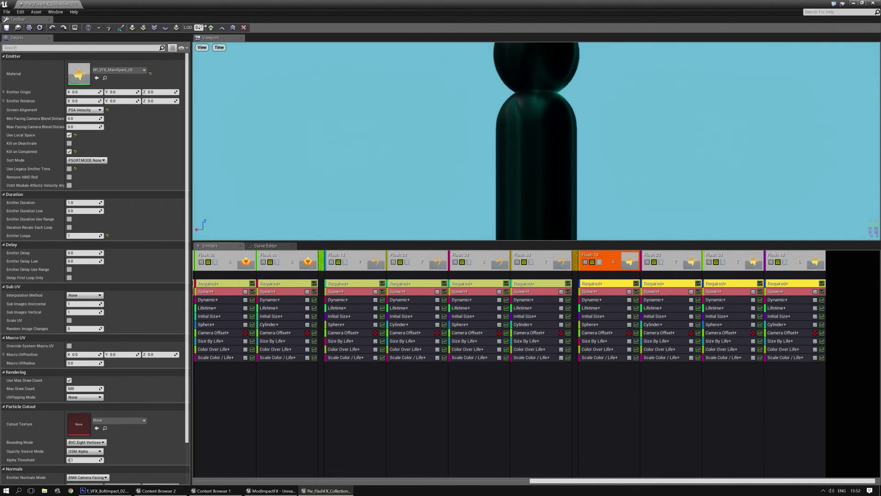
{"action": "left_click_drag", "start_coordinate": [200, 28], "coordinate": [207, 28]}
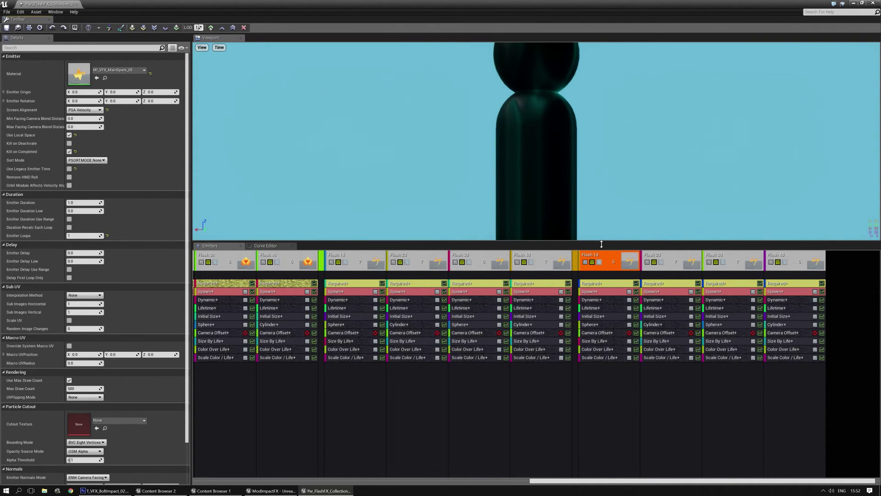
{"action": "left_click", "coordinate": [621, 284]}
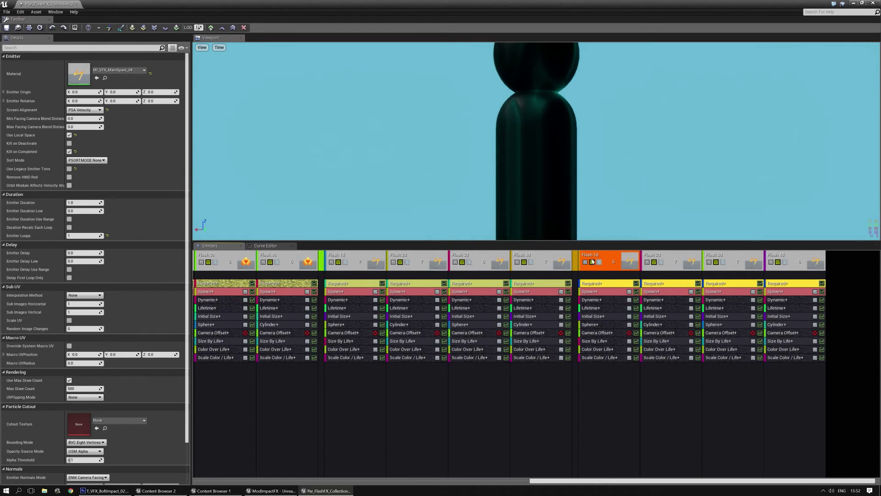
{"action": "left_click", "coordinate": [212, 28]}
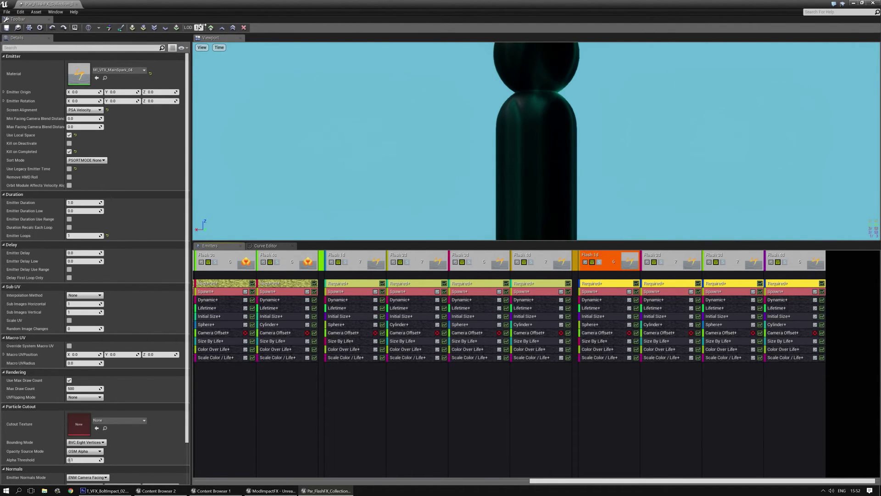
{"action": "left_click", "coordinate": [600, 287]}
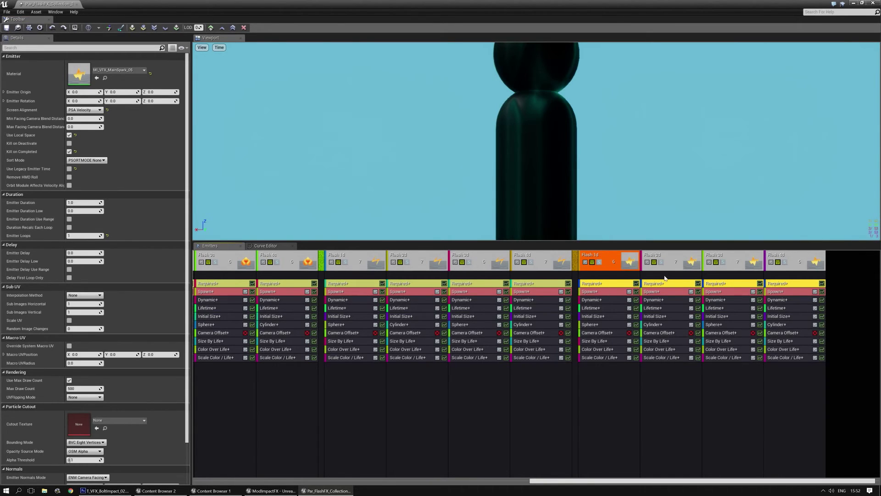
Make the Required module of the last group's Flash 1d emitter unshared at LOD 0, and at LOD 1 share it from the higher LOD.
{"action": "left_click_drag", "start_coordinate": [660, 287], "coordinate": [606, 283]}
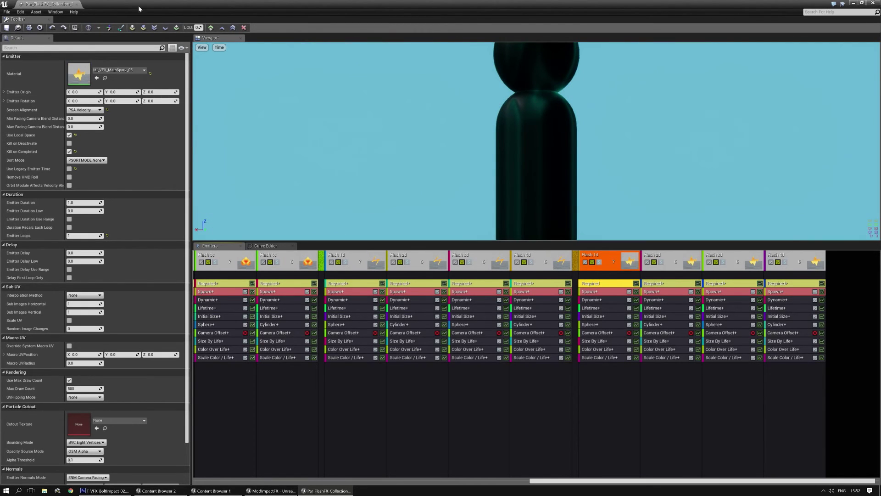
{"action": "left_click_drag", "start_coordinate": [199, 27], "coordinate": [205, 27]}
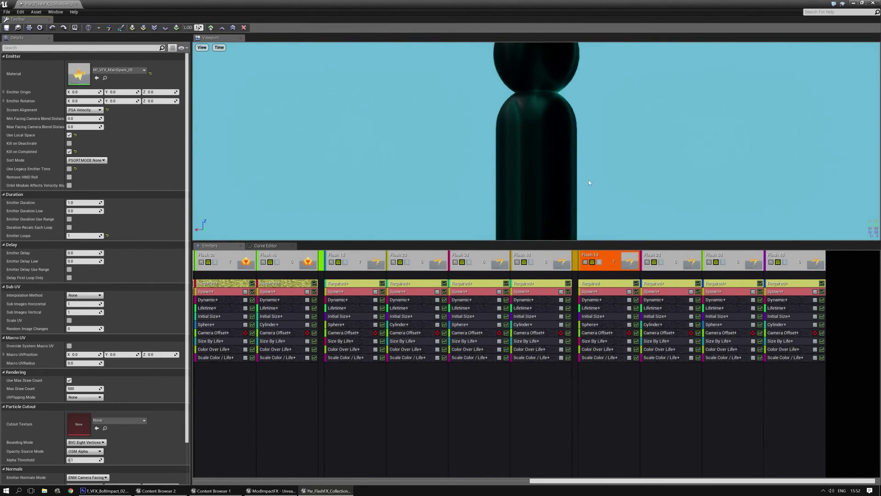
{"action": "right_click", "coordinate": [605, 283]}
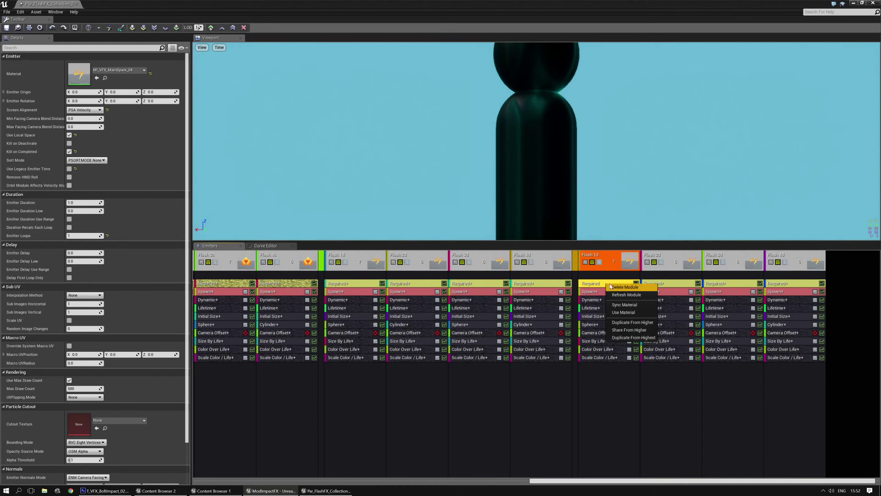
{"action": "left_click", "coordinate": [641, 330]}
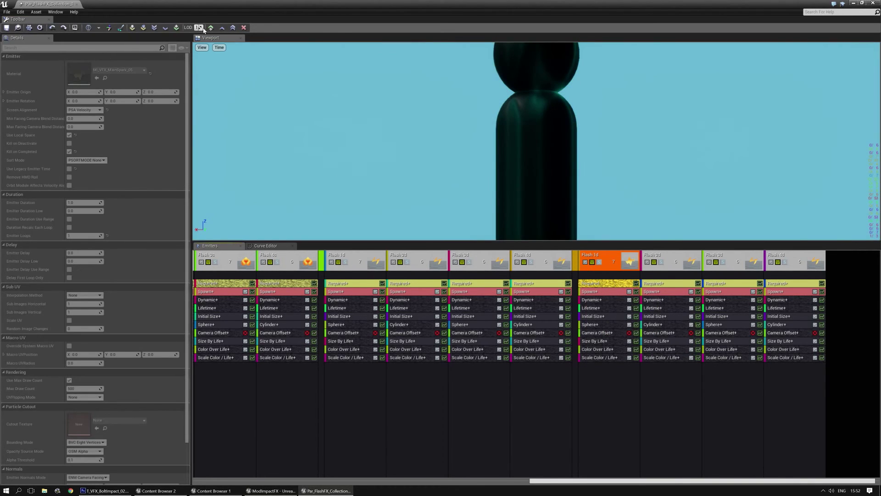
At LOD 2, share the Required module of the last group's Flash 1d emitter from the higher LOD.
{"action": "left_click_drag", "start_coordinate": [205, 28], "coordinate": [208, 28]}
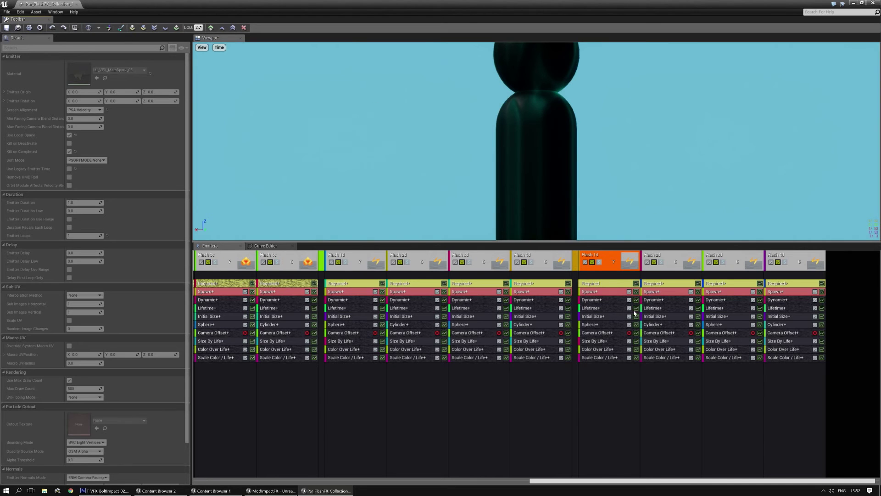
{"action": "right_click", "coordinate": [610, 283]}
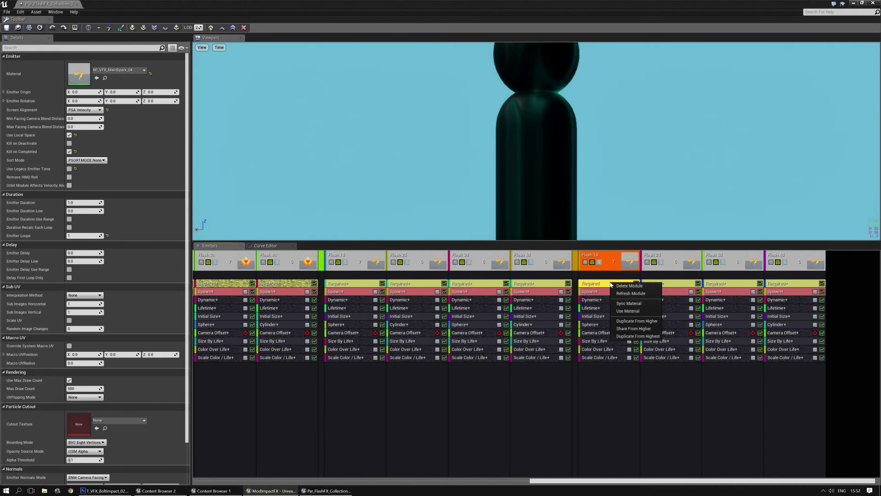
{"action": "left_click", "coordinate": [633, 329]}
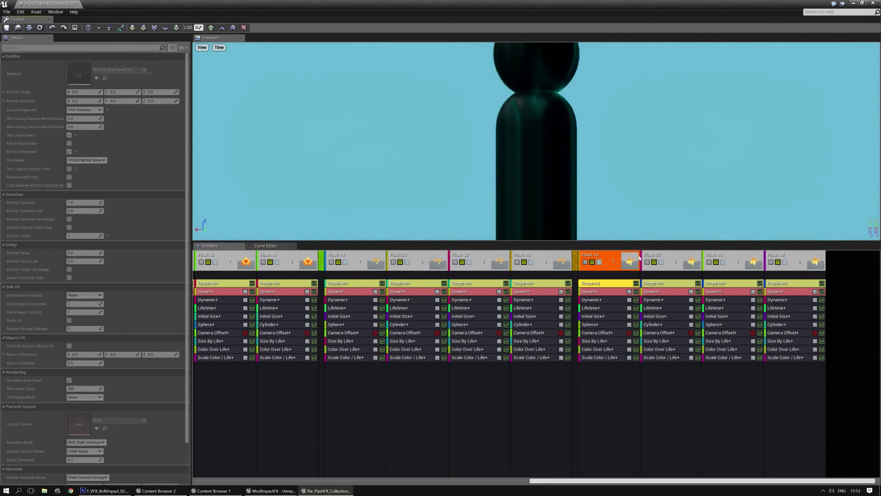
At LOD 0, share the last group's Flash 1d Required module with its Flash 2d, Flash 3d and Flash 4d emitters.
{"action": "left_click", "coordinate": [610, 285]}
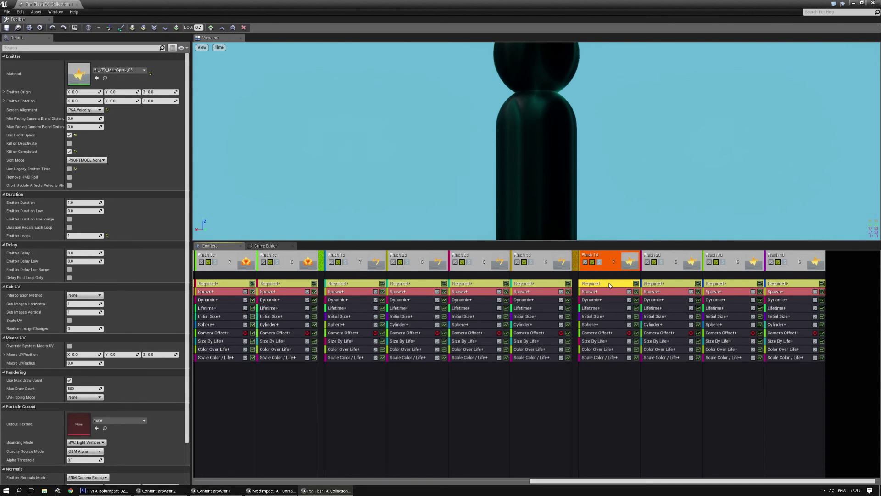
{"action": "left_click", "coordinate": [661, 285]}
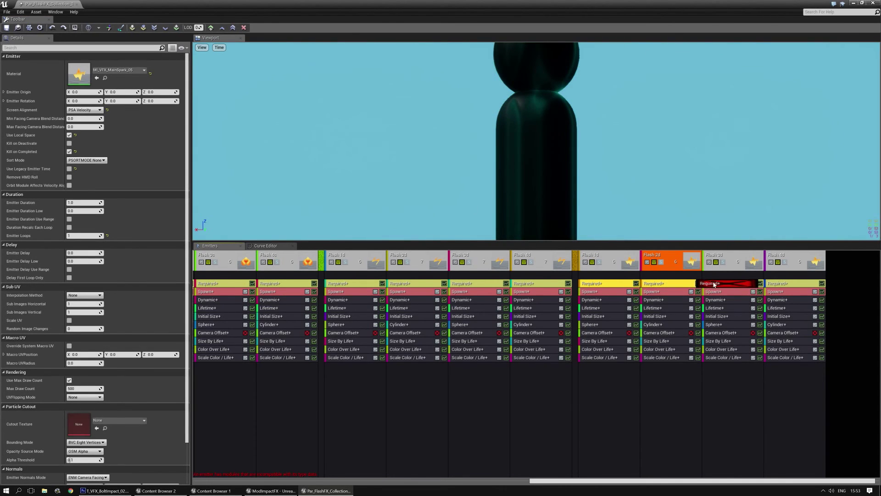
{"action": "left_click", "coordinate": [713, 285]}
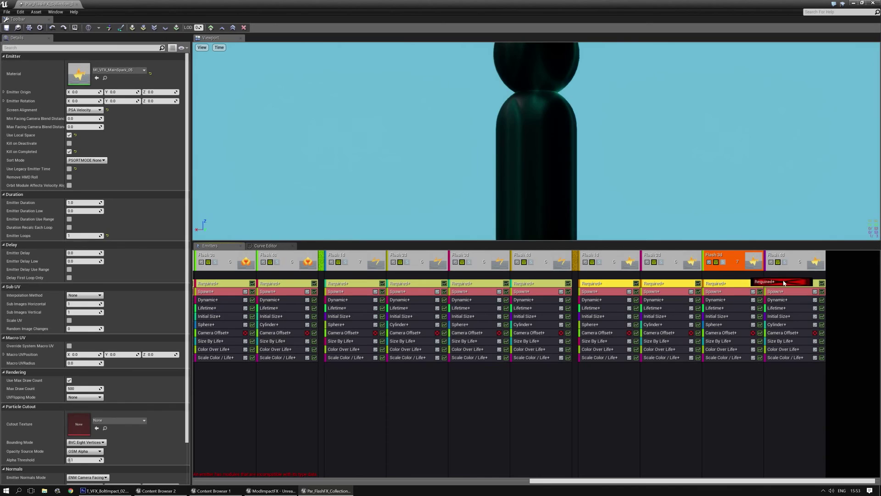
{"action": "left_click", "coordinate": [785, 282]}
Check the Required modules of the last four Flash emitters at LOD 1, and return to LOD 0.
{"action": "left_click", "coordinate": [199, 27]}
{"action": "type", "text": "1"}
{"action": "key", "text": "Return"}
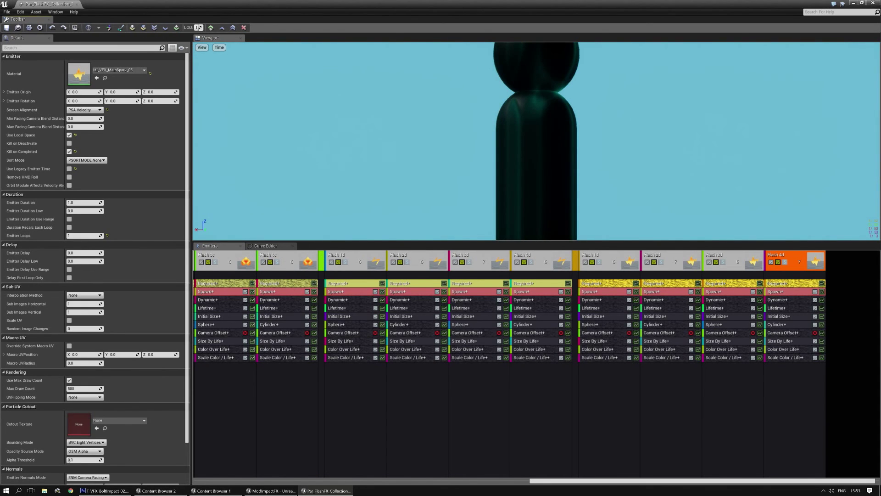
{"action": "type", "text": "0"}
{"action": "key", "text": "Return"}
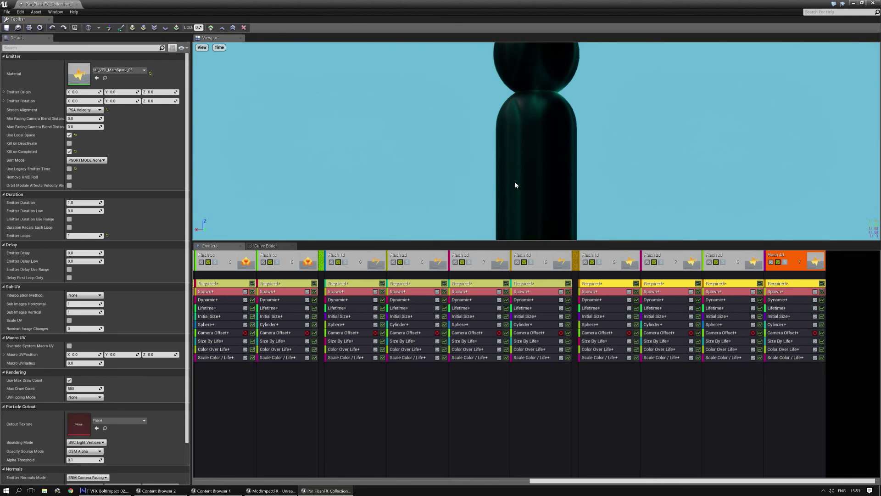